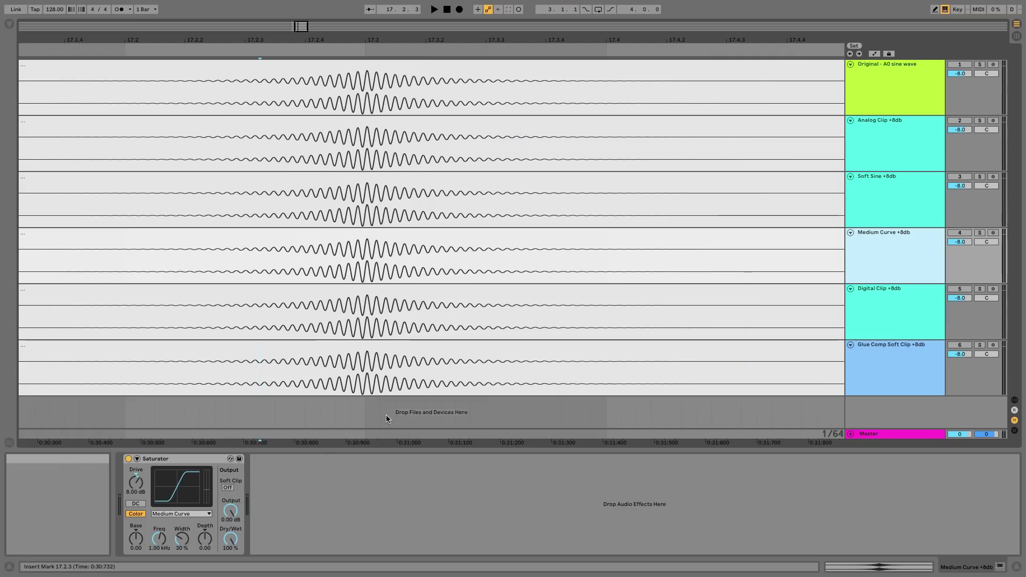
# - Review the effect settings on the Glue Comp Soft Clip, Analog Clip, Soft Sine, Medium Curve and Digital Clip tracks
pyautogui.click(882, 367)
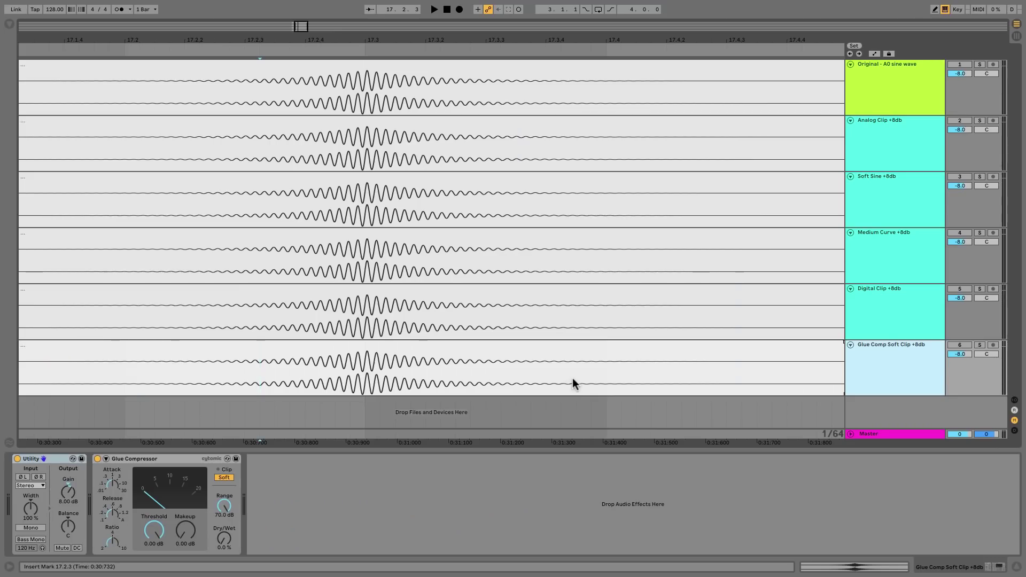
pyautogui.click(879, 146)
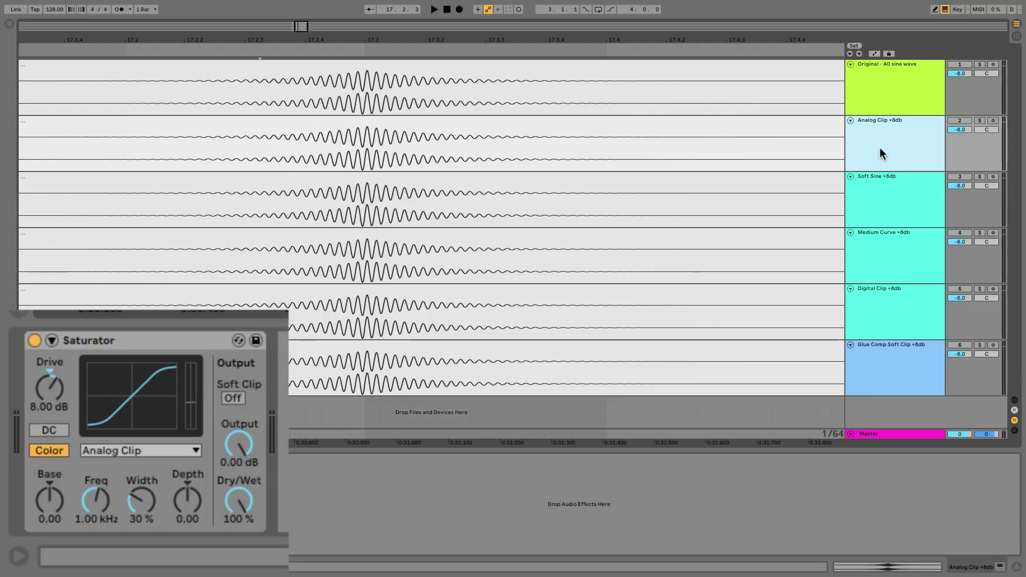
pyautogui.click(886, 194)
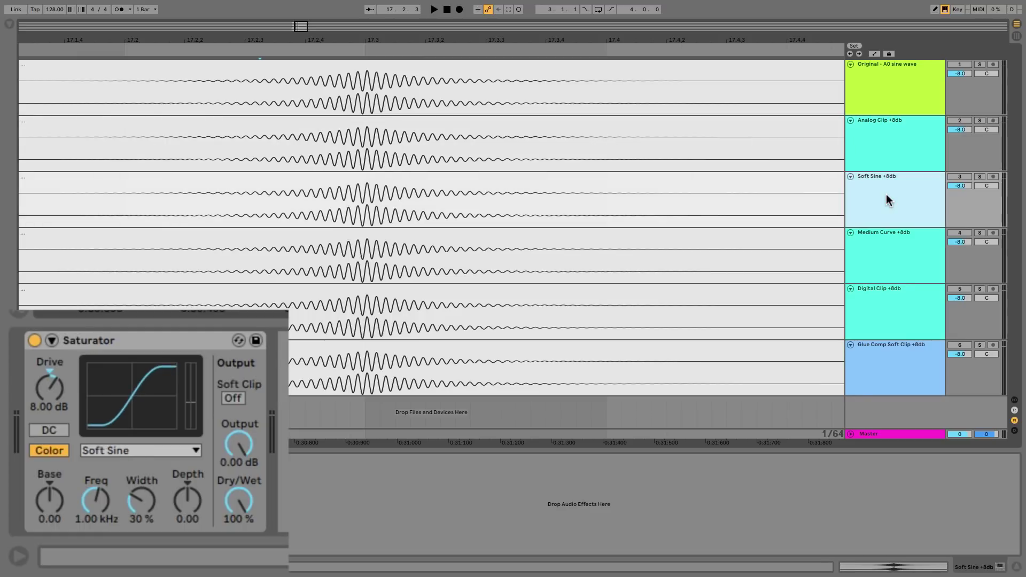
pyautogui.click(886, 255)
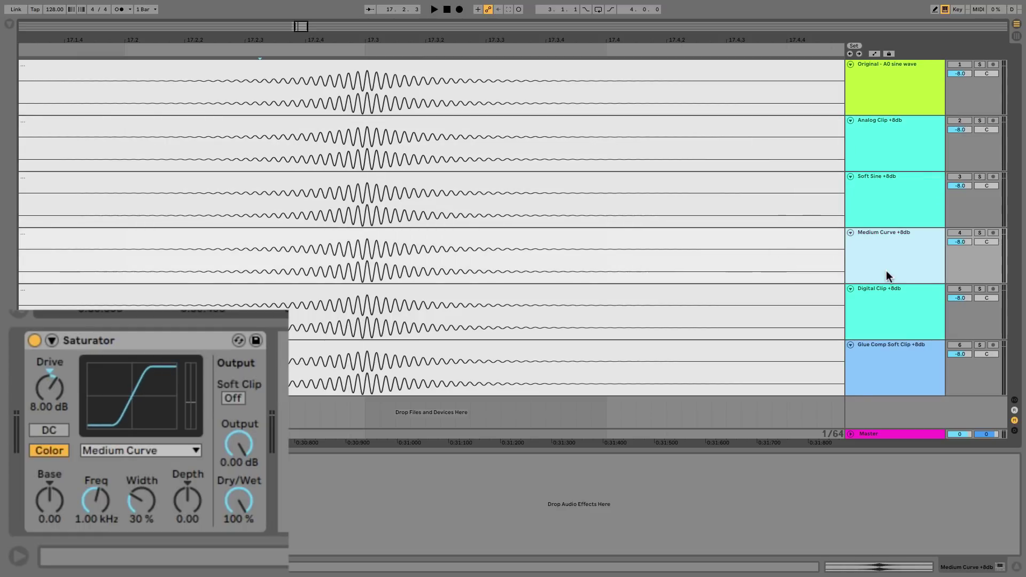
pyautogui.click(887, 306)
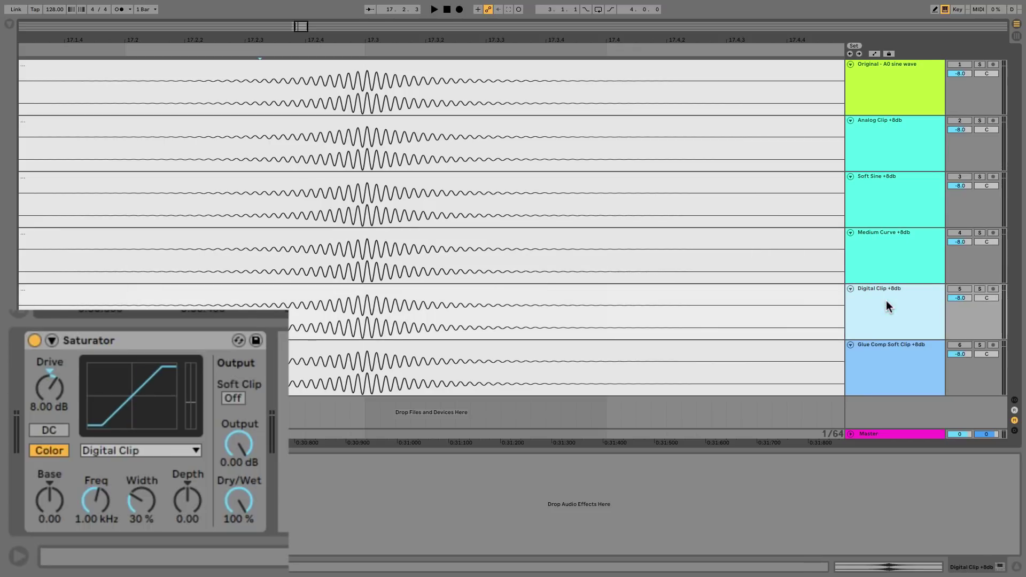
pyautogui.click(887, 357)
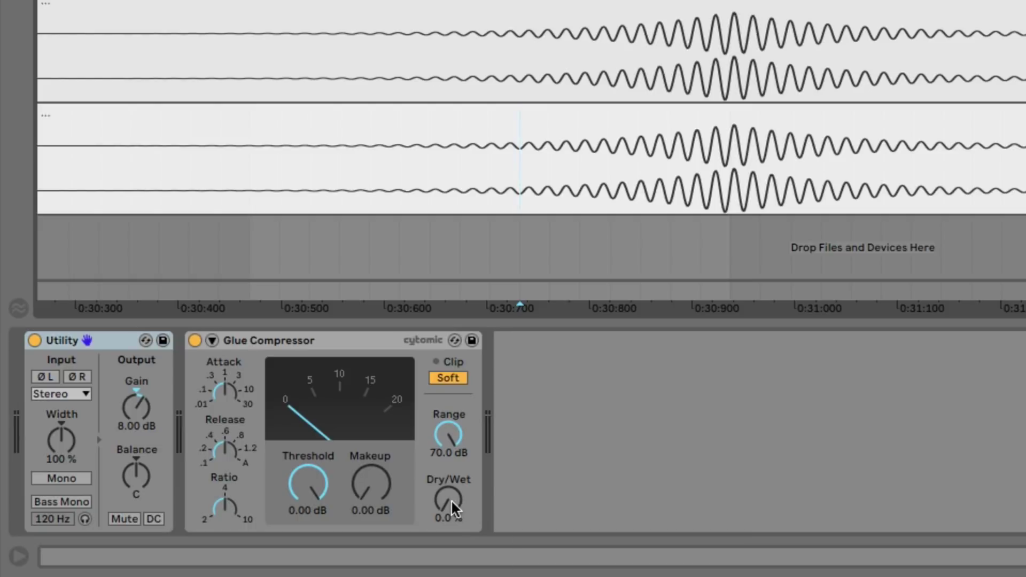
pyautogui.moveTo(451, 499)
pyautogui.mouseDown()
pyautogui.moveTo(451, 491)
pyautogui.moveTo(451, 500)
pyautogui.mouseUp()
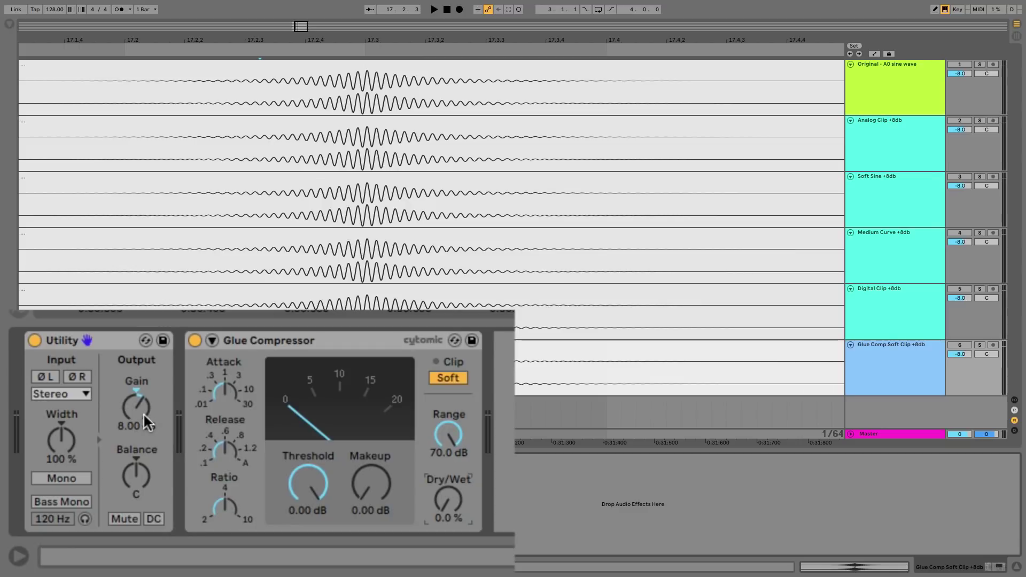
pyautogui.click(871, 311)
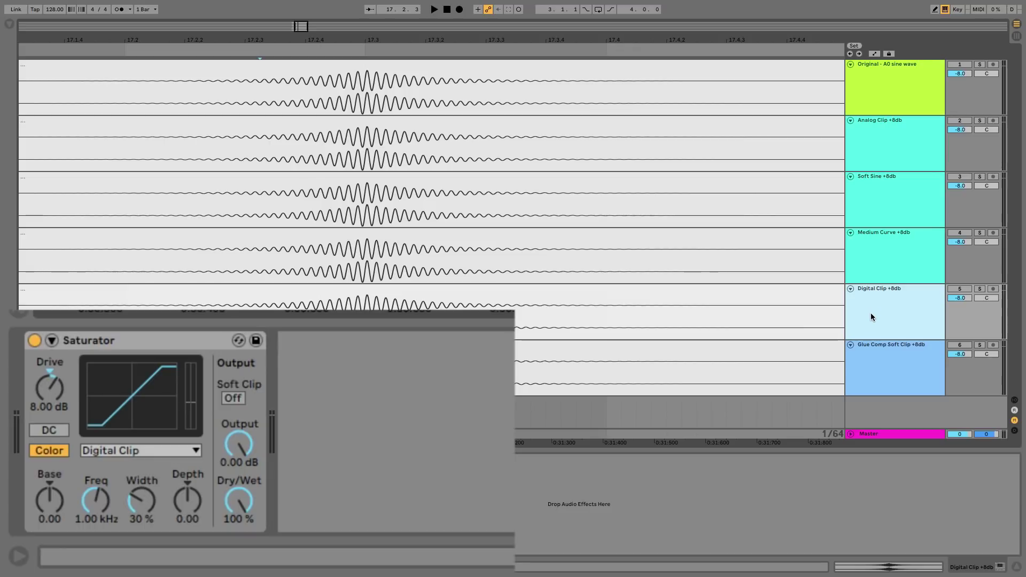
pyautogui.click(873, 352)
# - Try raising the Glue Comp Soft Clip track's clip gain to 7.31 dB, reset it to 0.00 dB and return to the track's effects
pyautogui.click(644, 351)
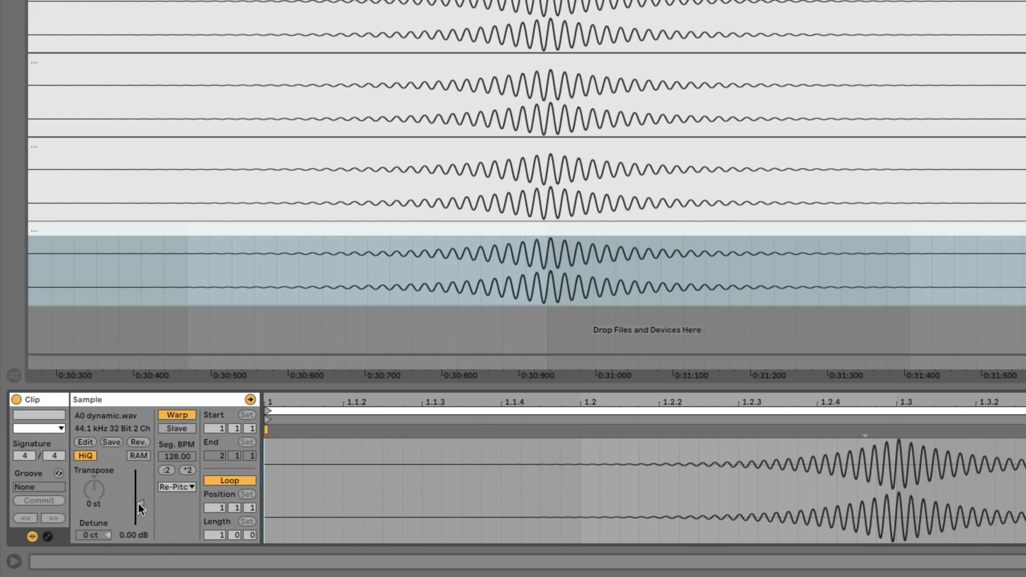
pyautogui.moveTo(92, 528); pyautogui.dragTo(92, 525)
pyautogui.moveTo(140, 500); pyautogui.dragTo(140, 492)
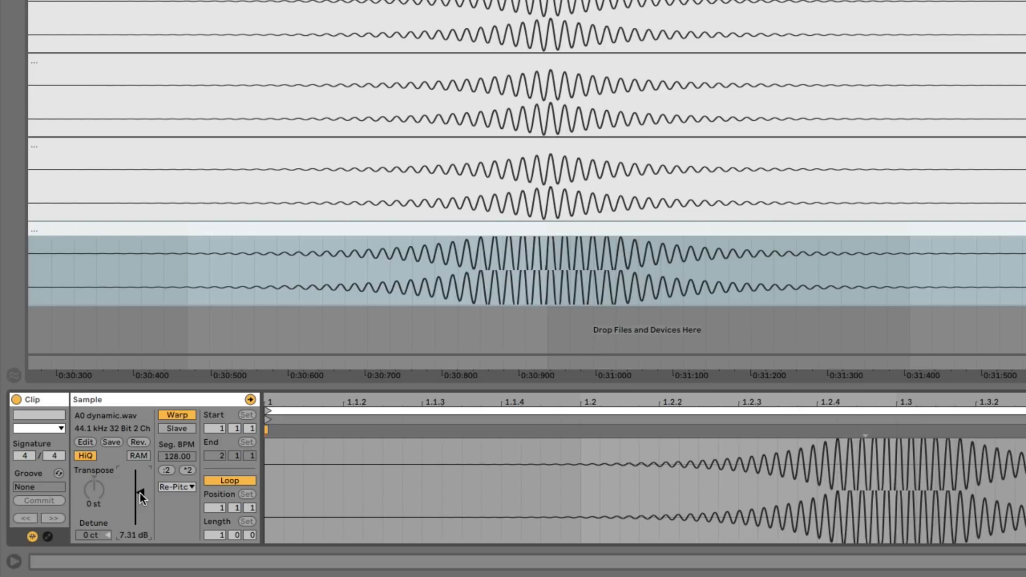
pyautogui.doubleClick(140, 493)
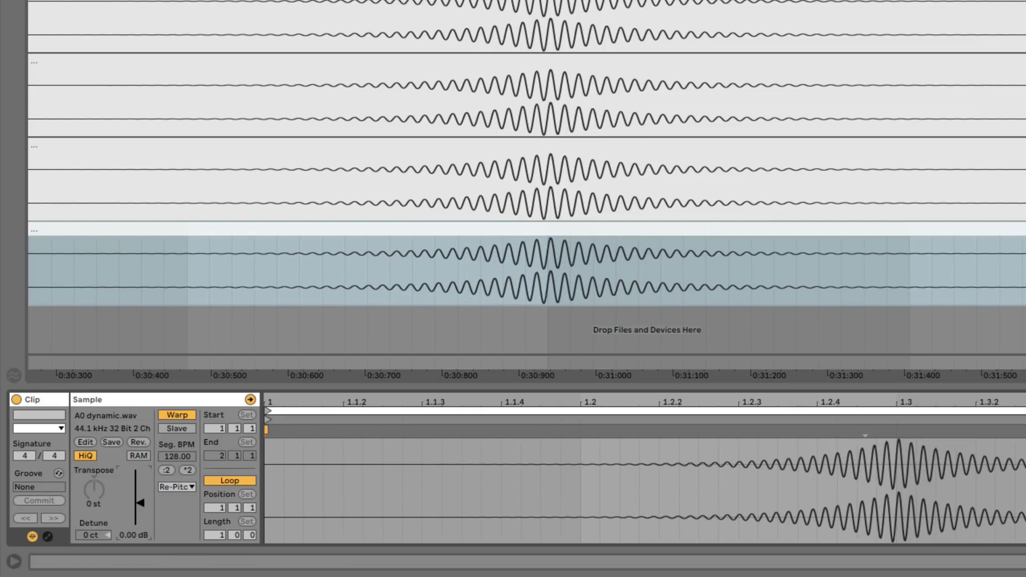
pyautogui.hotkey('shift', 'Tab')
pyautogui.click(412, 281)
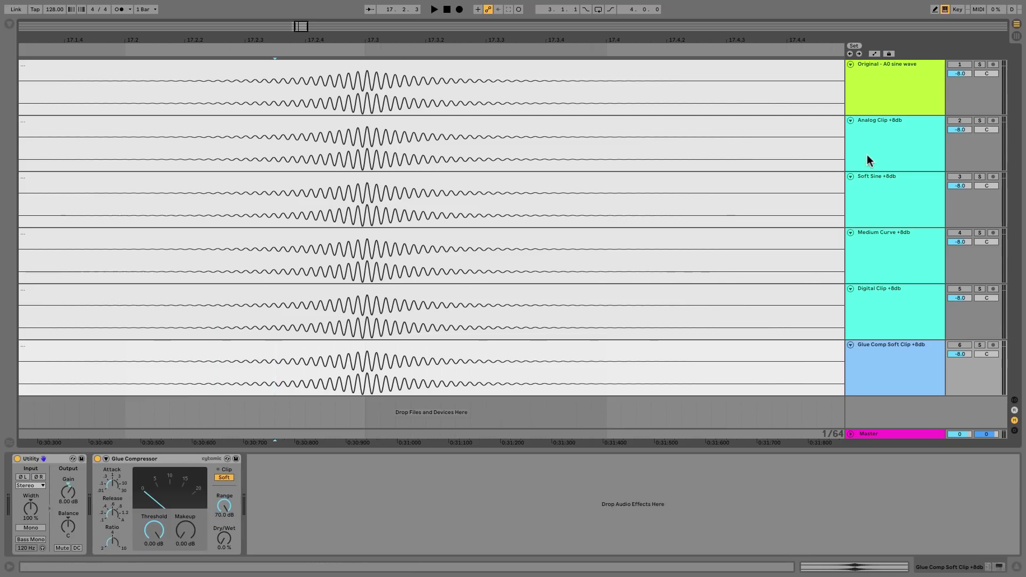
# - Freeze the five processed tracks from Analog Clip +8db through Glue Comp Soft Clip +8db
pyautogui.click(869, 161)
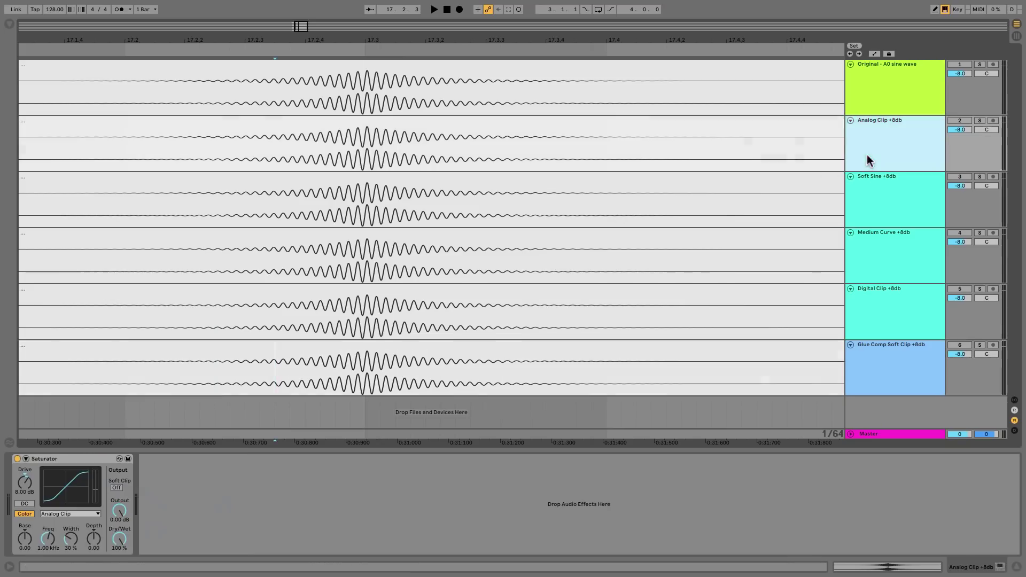
pyautogui.keyDown('shift'); pyautogui.click(878, 361); pyautogui.keyUp('shift')
pyautogui.rightClick(880, 359)
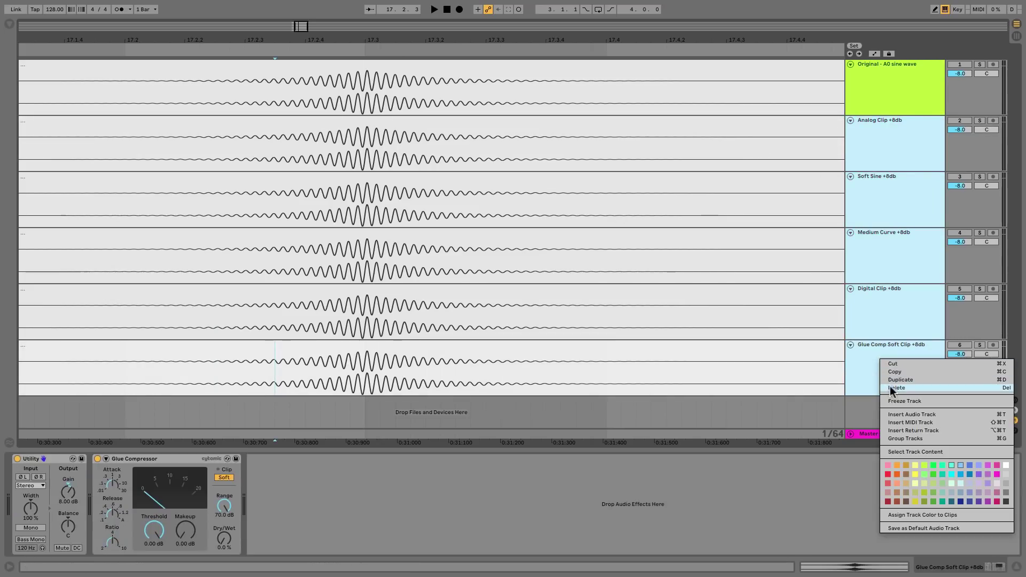
pyautogui.click(904, 401)
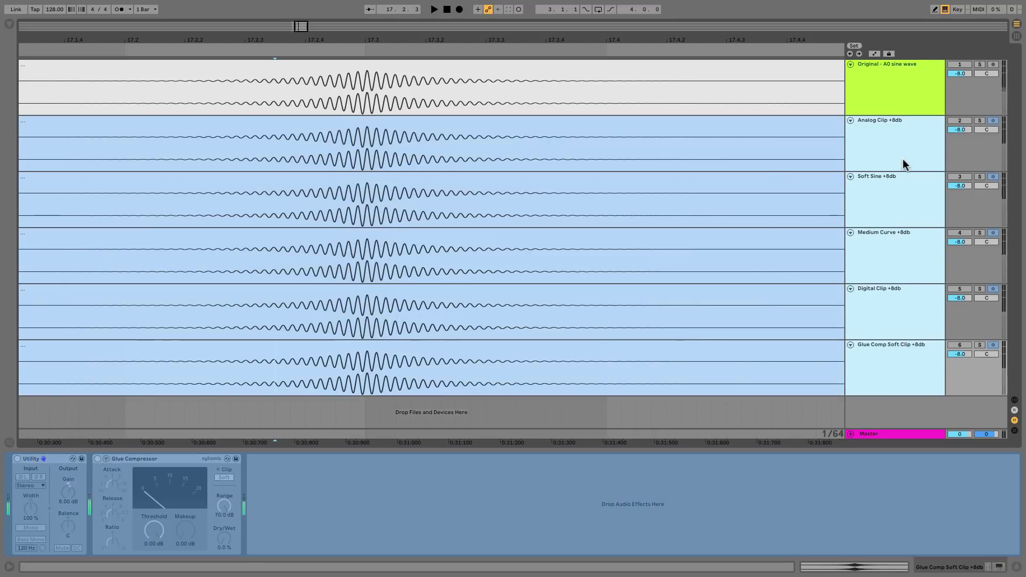
pyautogui.rightClick(903, 167)
pyautogui.click(849, 210)
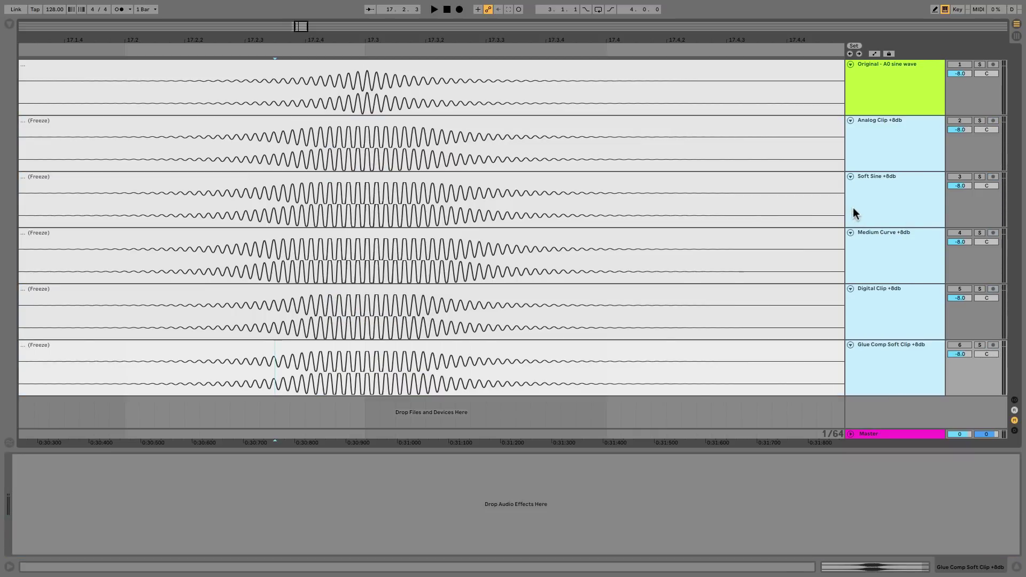
# - Examine the frozen clips' peaks at single-cycle level, comparing Soft Sine, Medium Curve, Analog Clip, Digital Clip and Glue Comp Soft Clip
pyautogui.keyDown('ctrl'); pyautogui.click(856, 208); pyautogui.keyUp('ctrl')
pyautogui.click(861, 248)
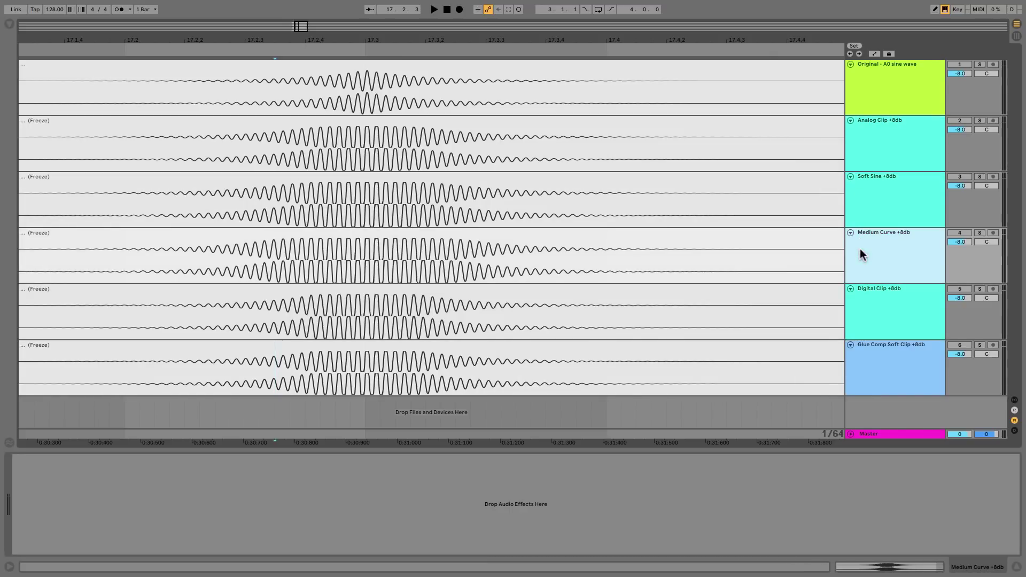
pyautogui.click(871, 210)
pyautogui.moveTo(340, 40); pyautogui.dragTo(340, 86)
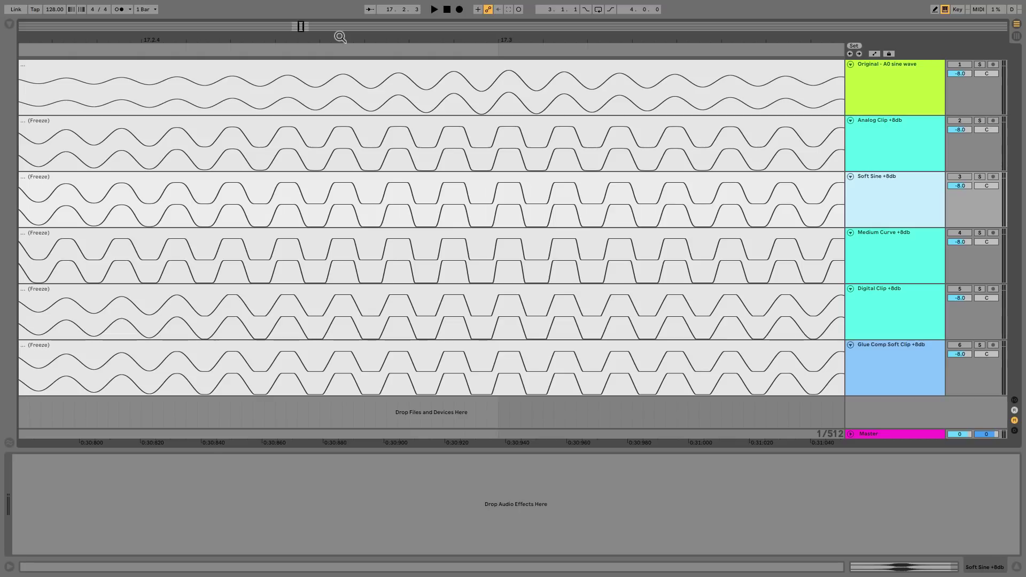
pyautogui.moveTo(341, 36); pyautogui.dragTo(341, 51)
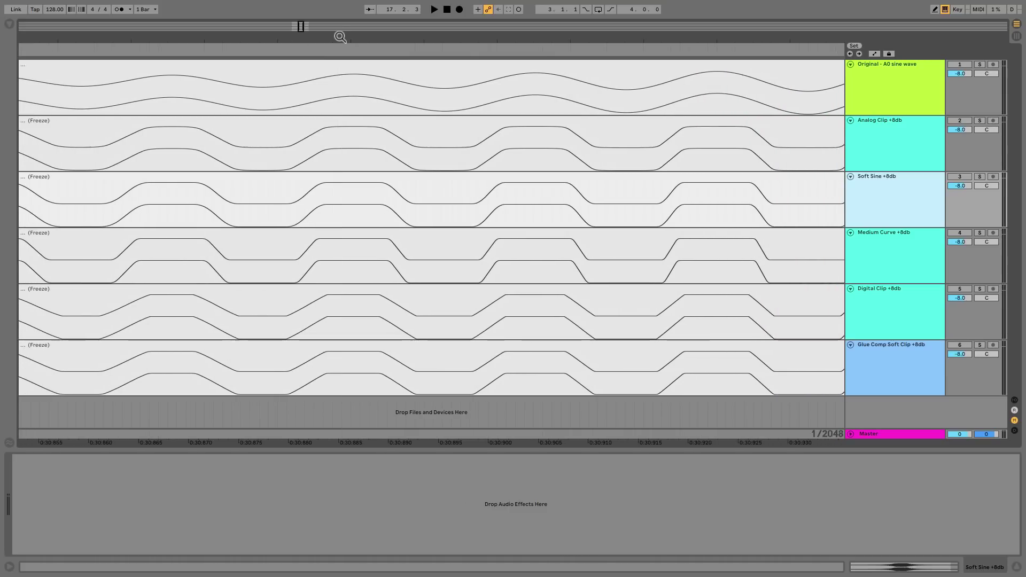
pyautogui.click(327, 198)
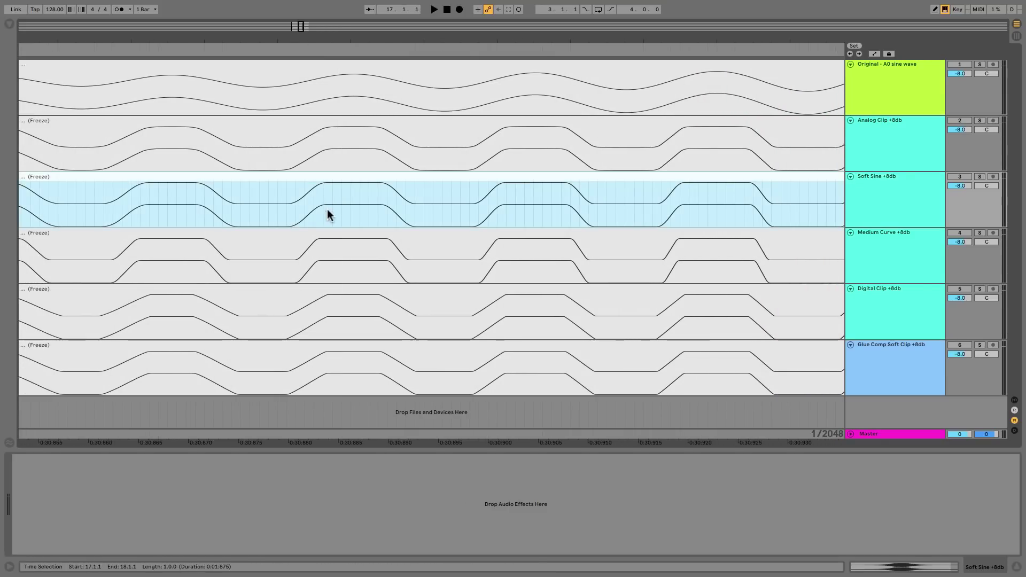
pyautogui.click(328, 237)
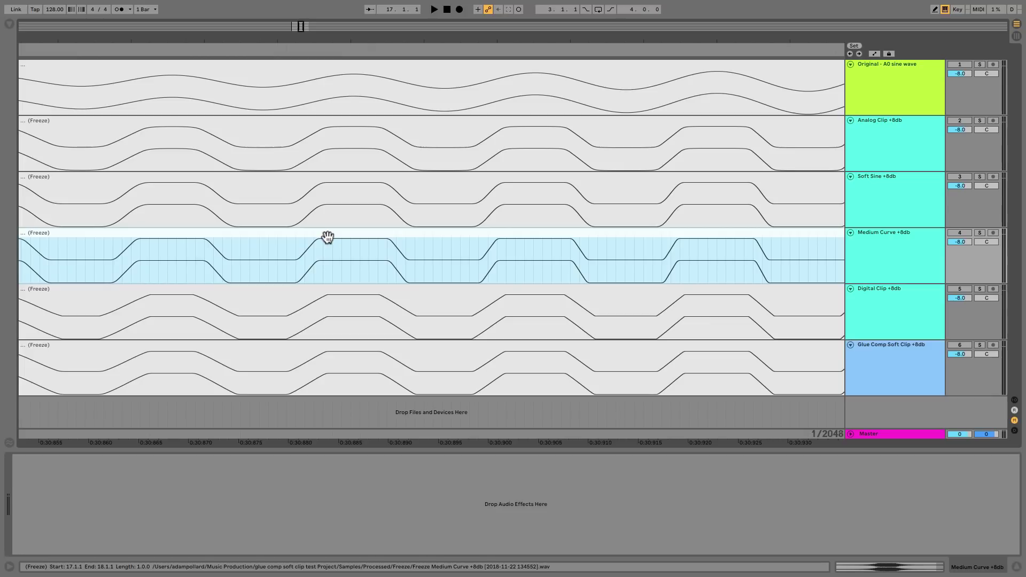
pyautogui.click(338, 178)
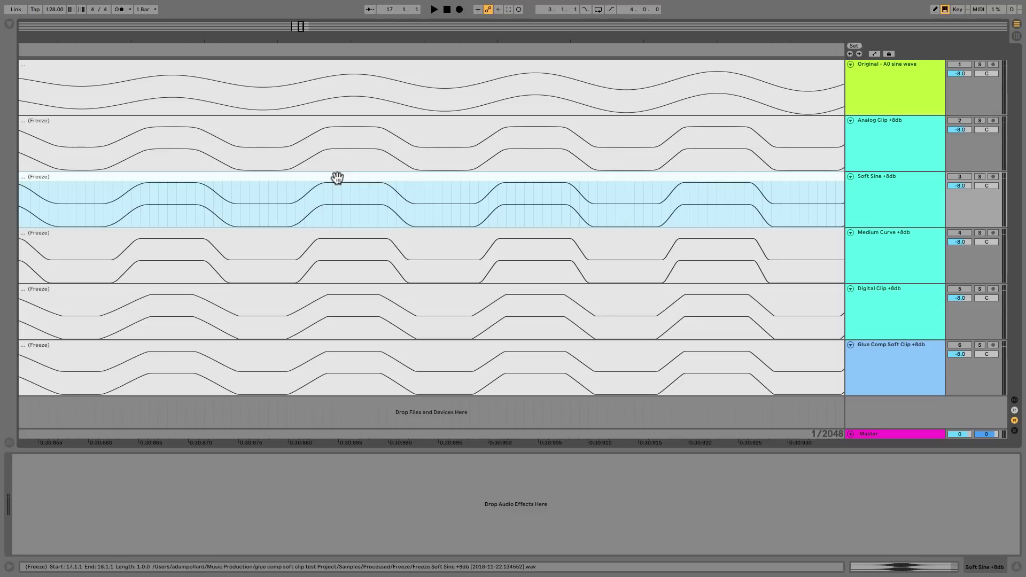
pyautogui.click(344, 124)
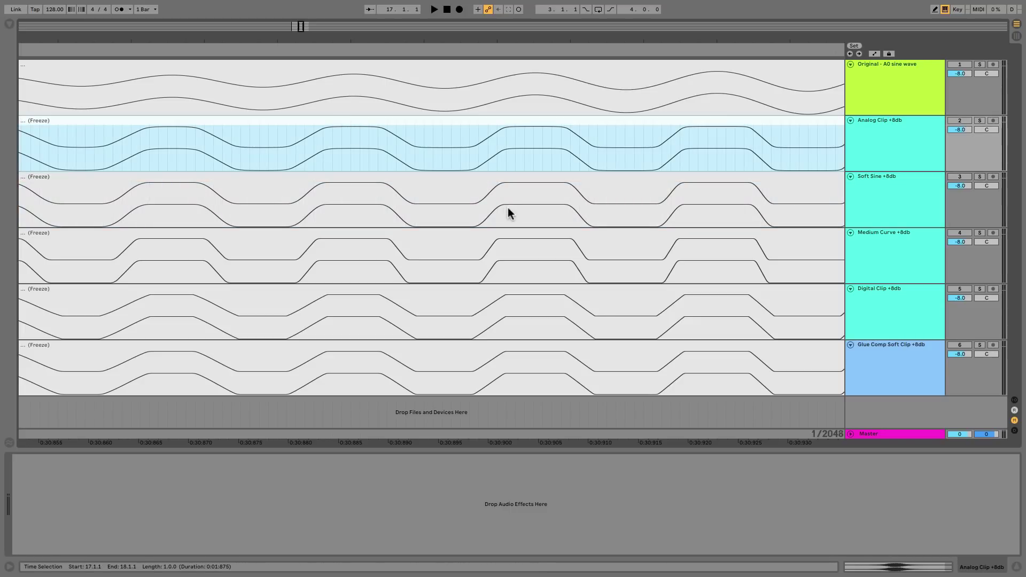
pyautogui.click(340, 302)
pyautogui.click(338, 352)
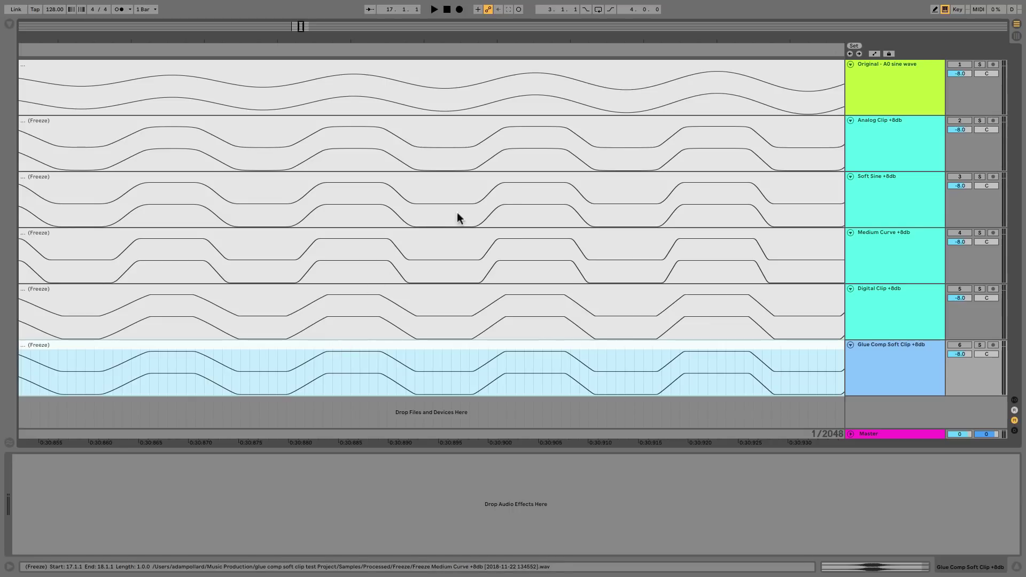
# - Delete the Soft Sine +8db and Medium Curve +8db tracks
pyautogui.click(869, 200)
pyautogui.press('Delete')
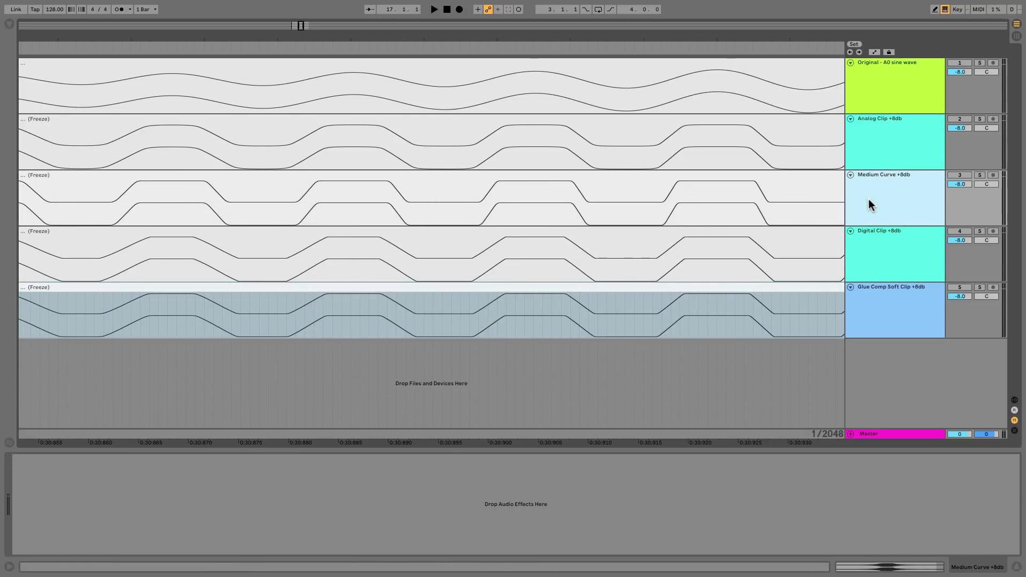
pyautogui.press('Delete')
# - Add a default Saturator audio effect to the Glue Comp Soft Clip +8db track and hide the browser
pyautogui.click(876, 246)
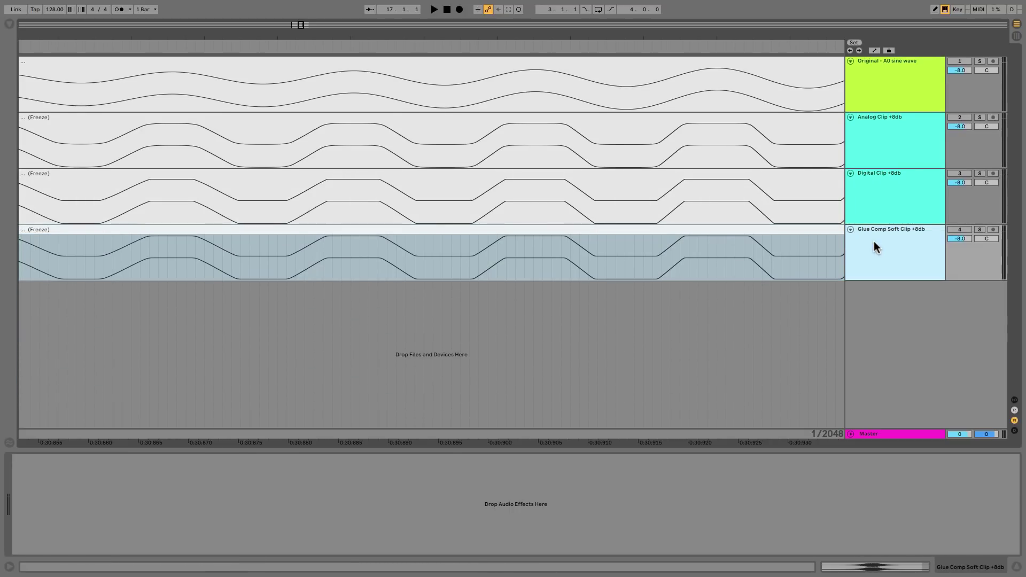
pyautogui.click(9, 23)
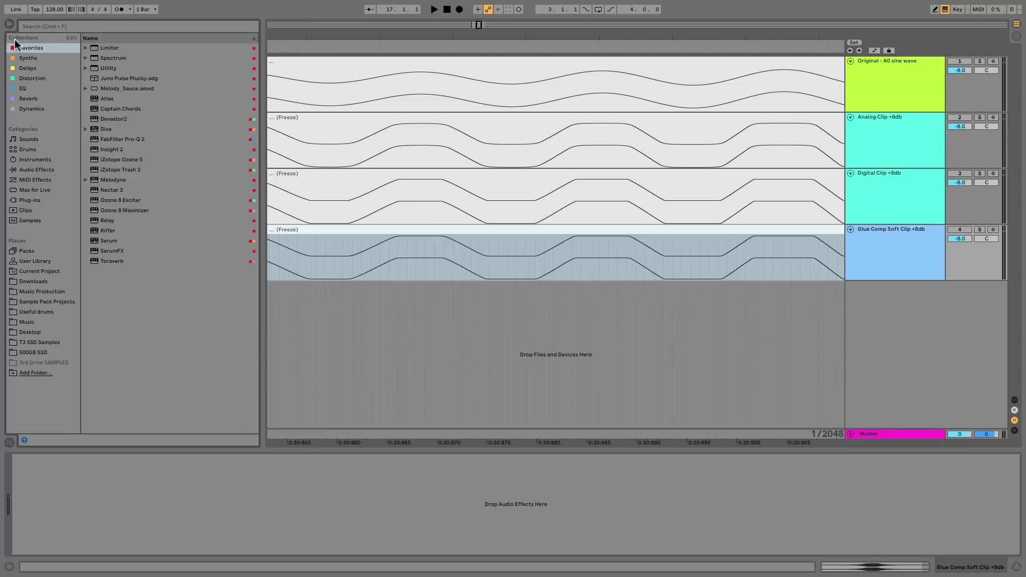
pyautogui.click(46, 169)
pyautogui.doubleClick(112, 372)
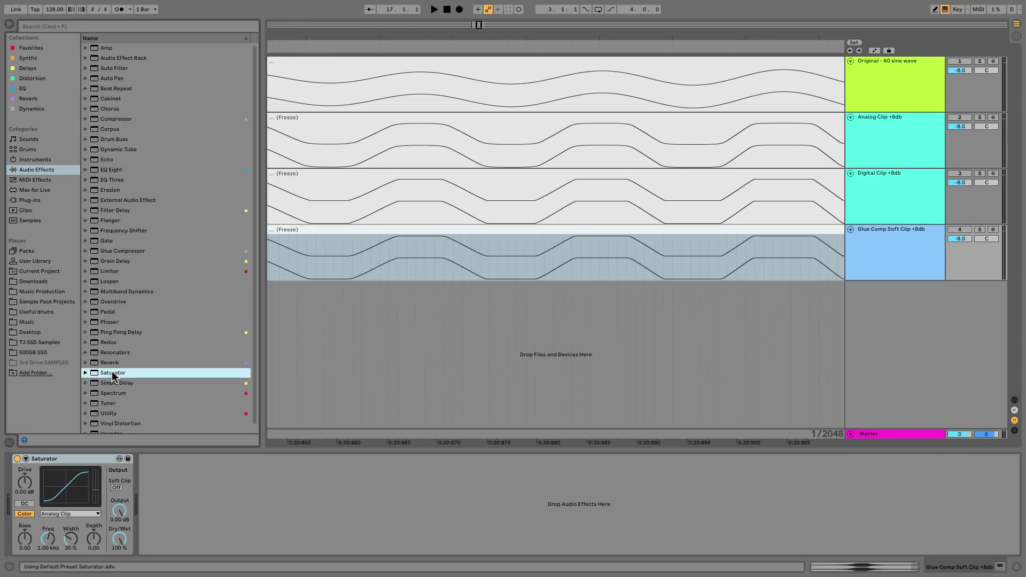
pyautogui.press('super+alt+b')
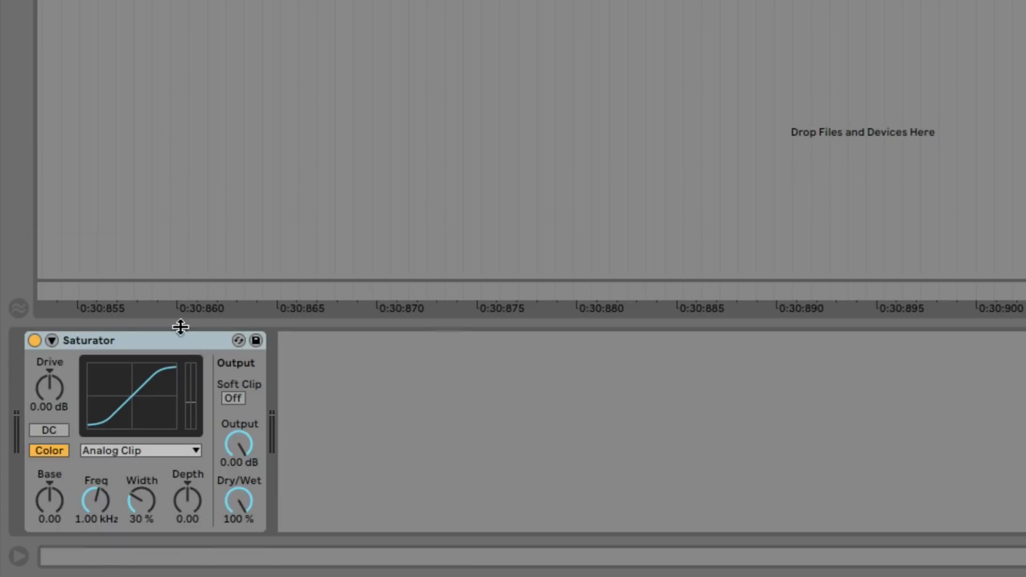
# - Compare the Saturator's Analog Clip and Digital Clip transfer curves by switching the curve type between them repeatedly, ending on Analog Clip
pyautogui.click(150, 449)
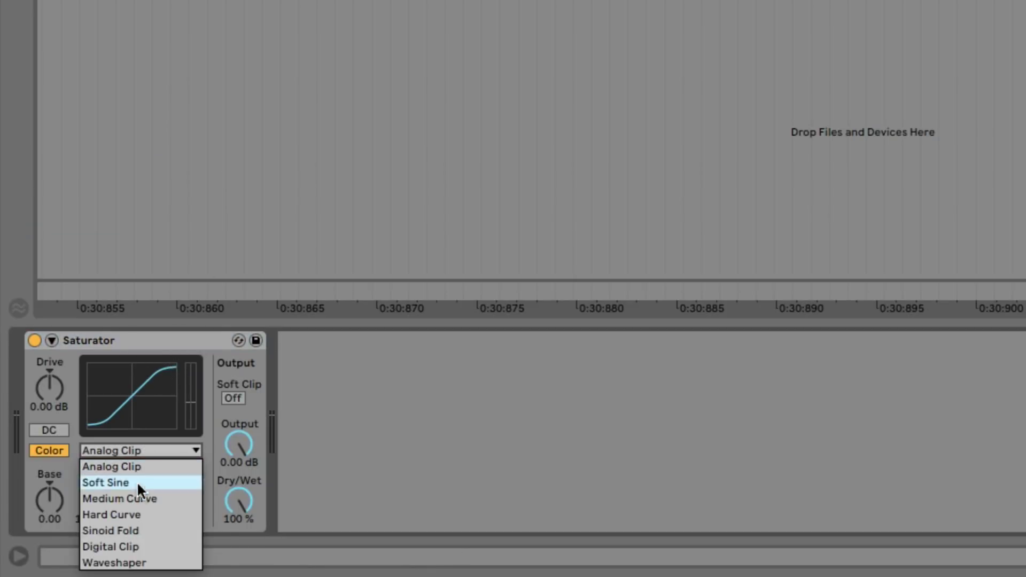
pyautogui.click(146, 548)
pyautogui.click(145, 451)
pyautogui.click(146, 467)
pyautogui.click(146, 451)
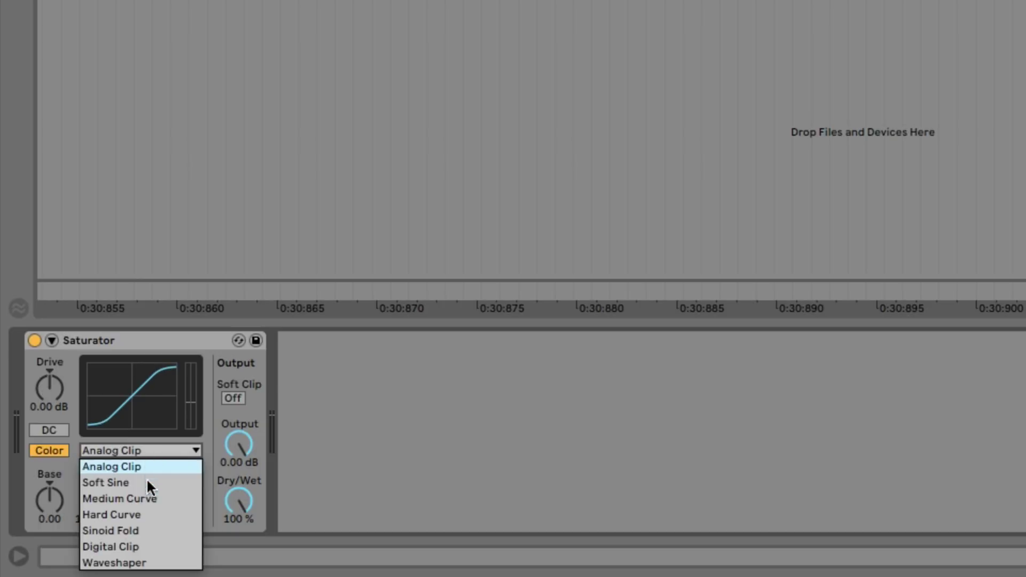
pyautogui.click(147, 546)
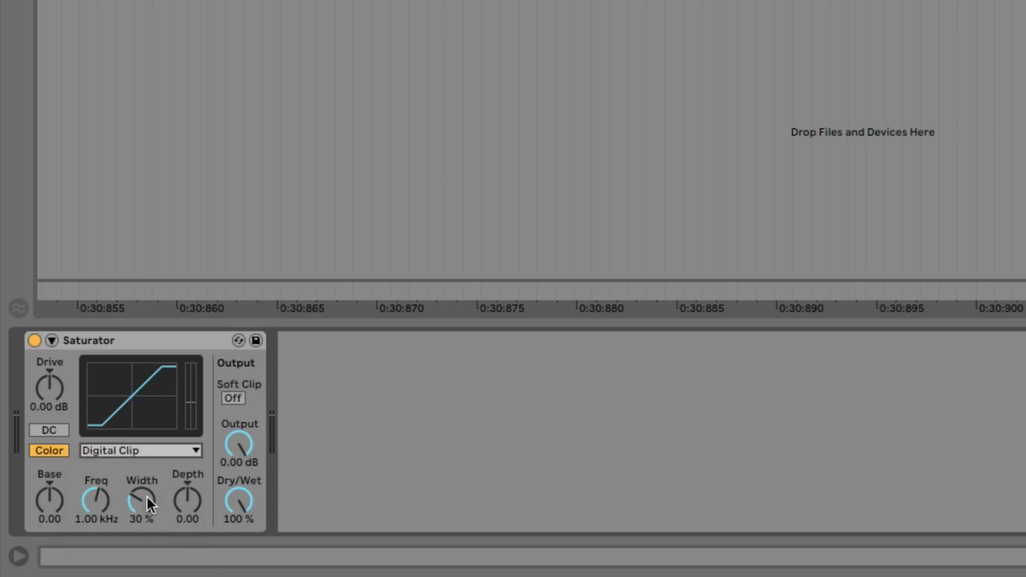
pyautogui.click(149, 449)
pyautogui.click(146, 466)
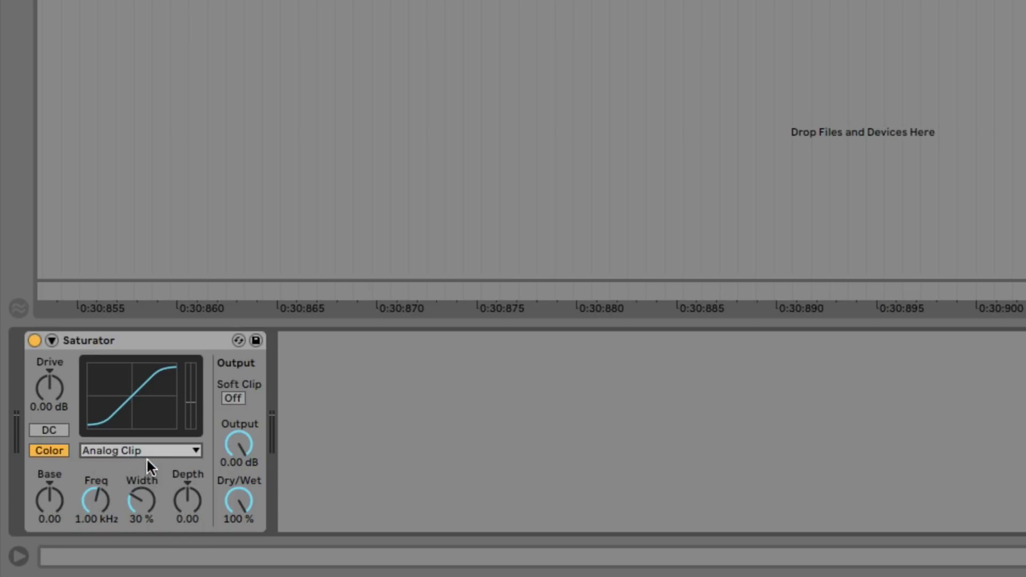
pyautogui.click(146, 451)
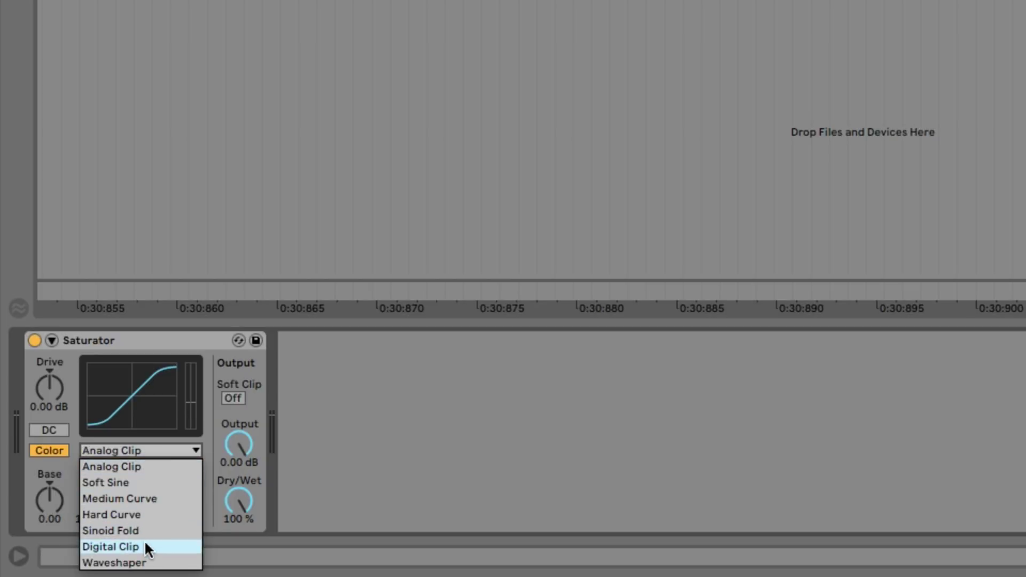
pyautogui.click(146, 546)
pyautogui.click(147, 450)
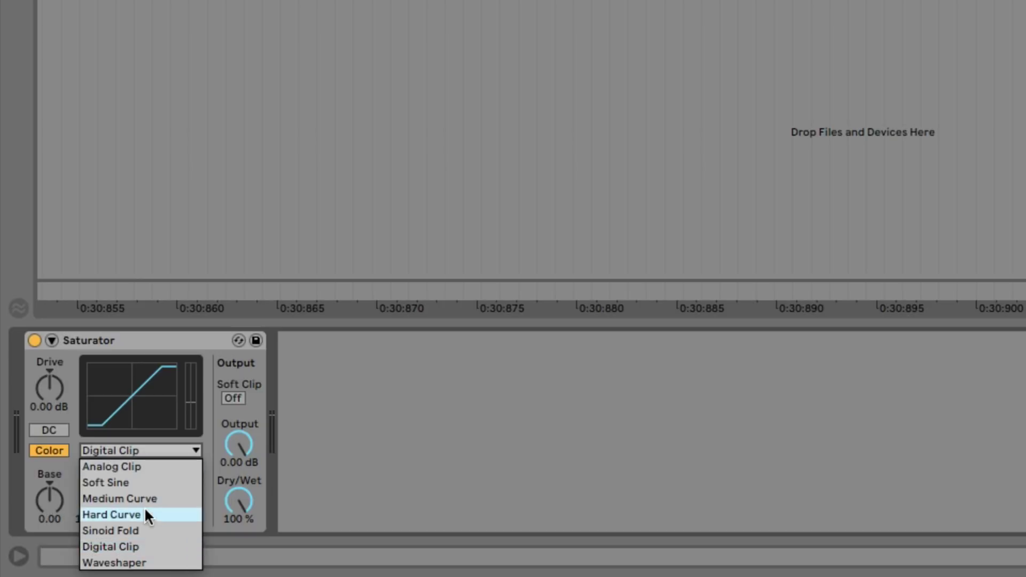
pyautogui.click(145, 544)
pyautogui.click(144, 451)
pyautogui.click(146, 467)
pyautogui.click(145, 451)
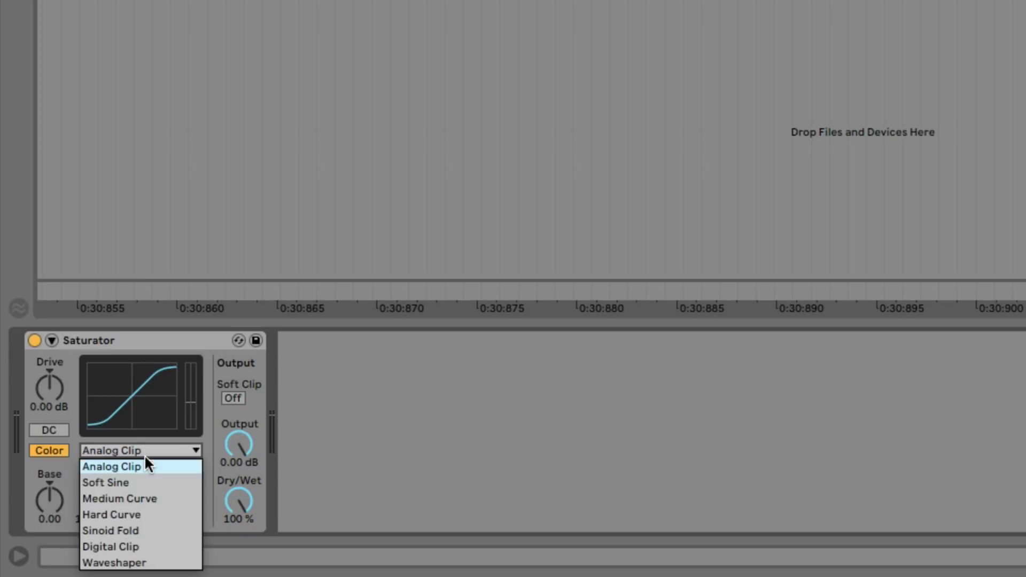
pyautogui.click(143, 541)
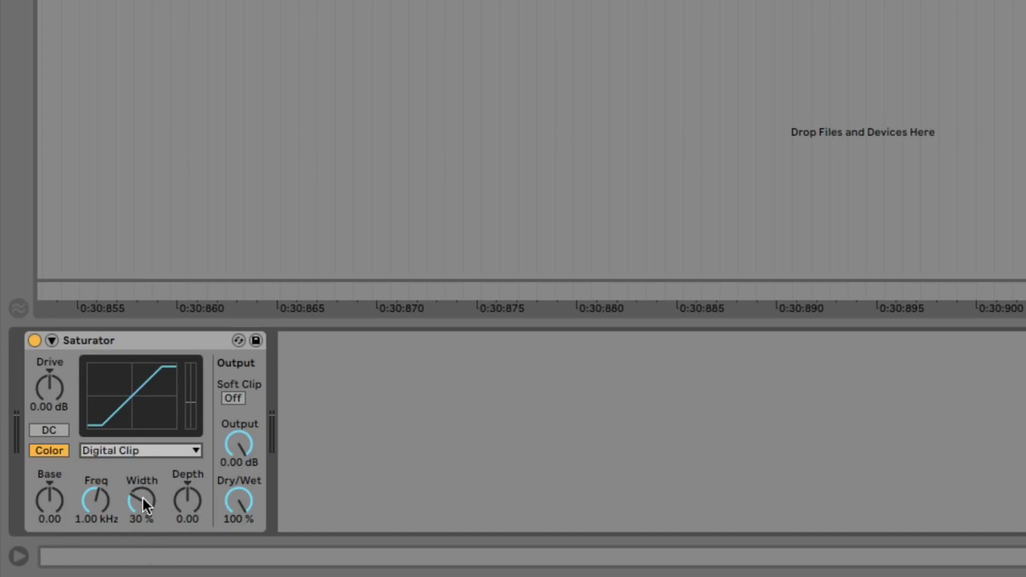
pyautogui.click(145, 450)
pyautogui.click(147, 463)
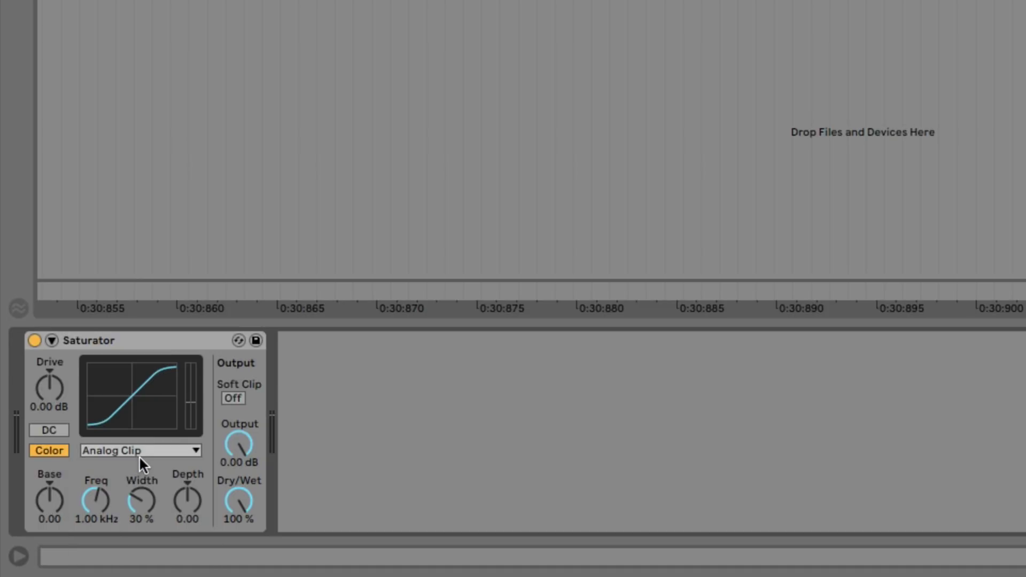
# - Cycle the Saturator through Soft Sine, Medium Curve, Hard Curve and Sinoid Fold to view each curve, then return to Analog Clip
pyautogui.click(142, 456)
pyautogui.click(151, 472)
pyautogui.click(152, 455)
pyautogui.click(153, 479)
pyautogui.click(155, 453)
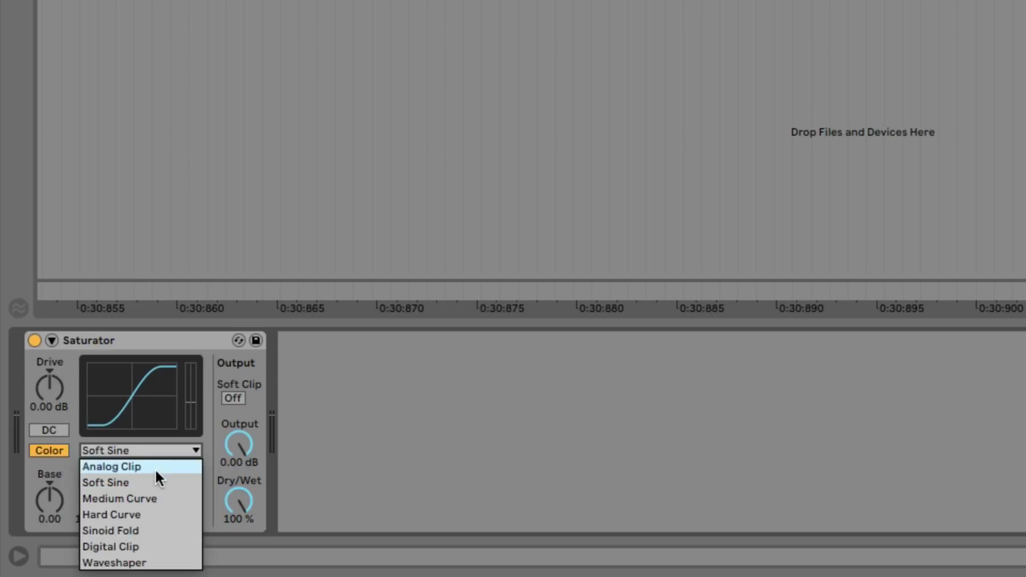
pyautogui.click(156, 497)
pyautogui.click(155, 455)
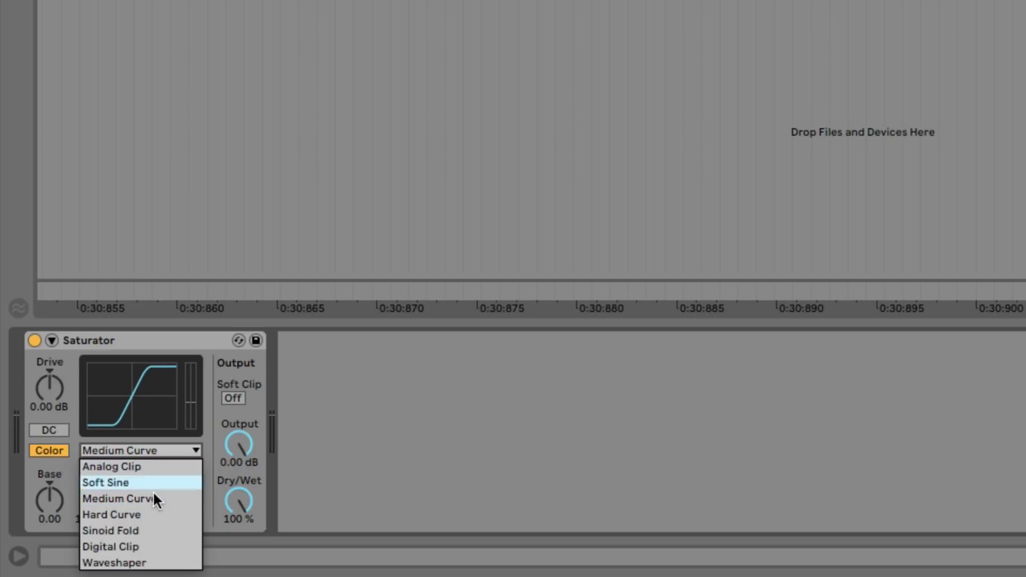
pyautogui.click(154, 514)
pyautogui.click(155, 452)
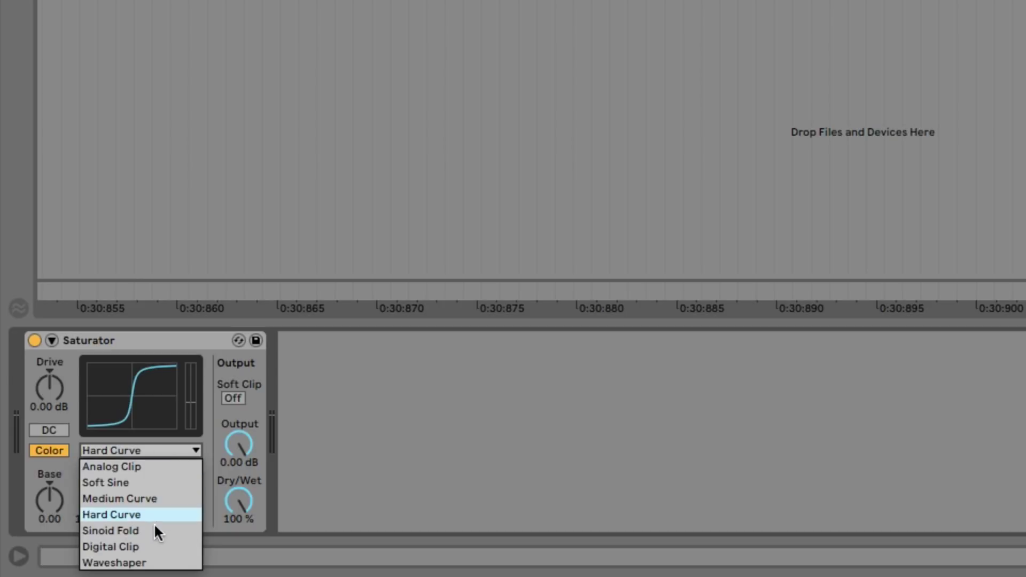
pyautogui.click(148, 528)
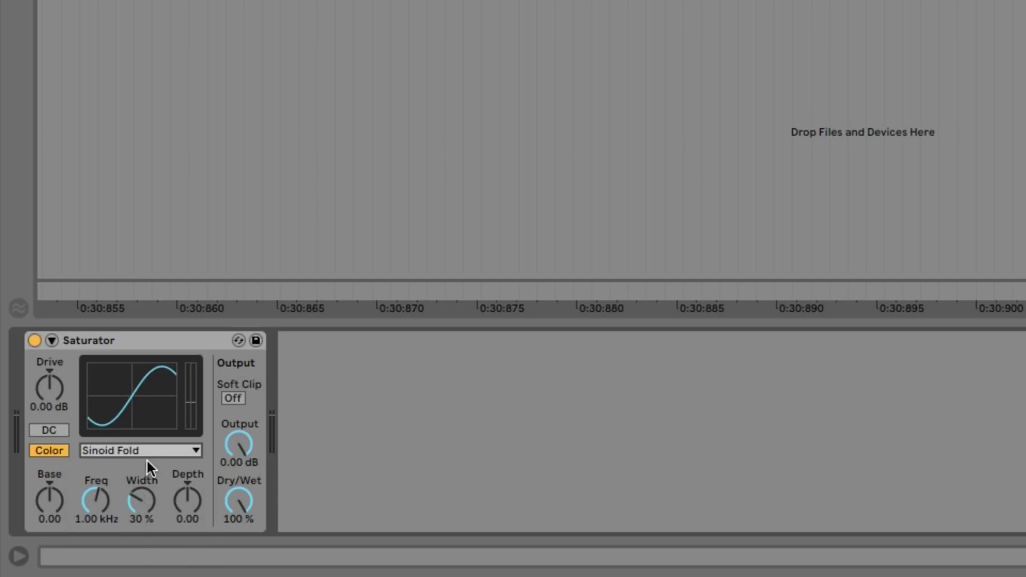
pyautogui.click(150, 450)
pyautogui.click(154, 468)
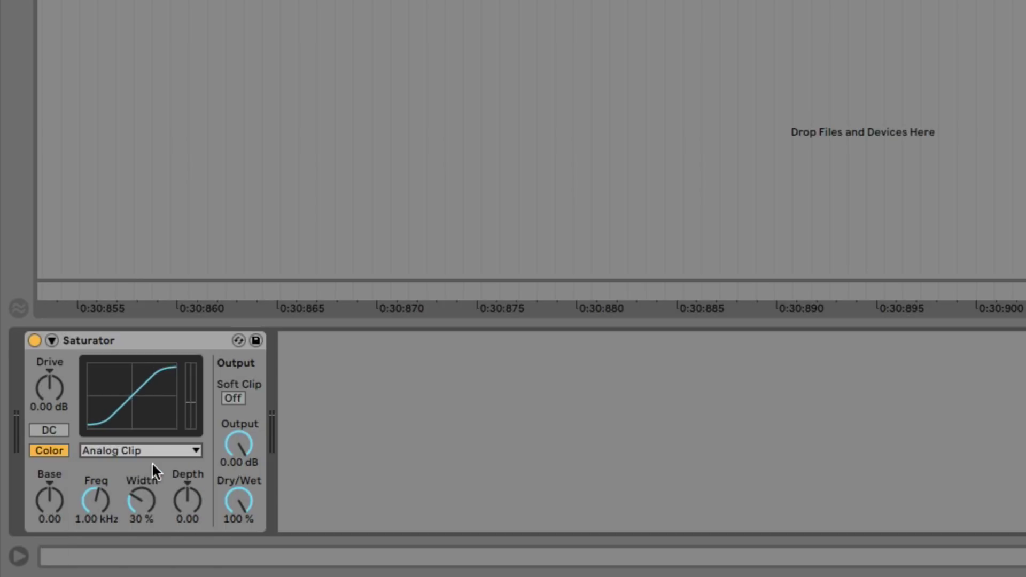
# - View the Saturator's Soft Sine curve followed by Medium Curve, and select the Saturator device
pyautogui.click(150, 455)
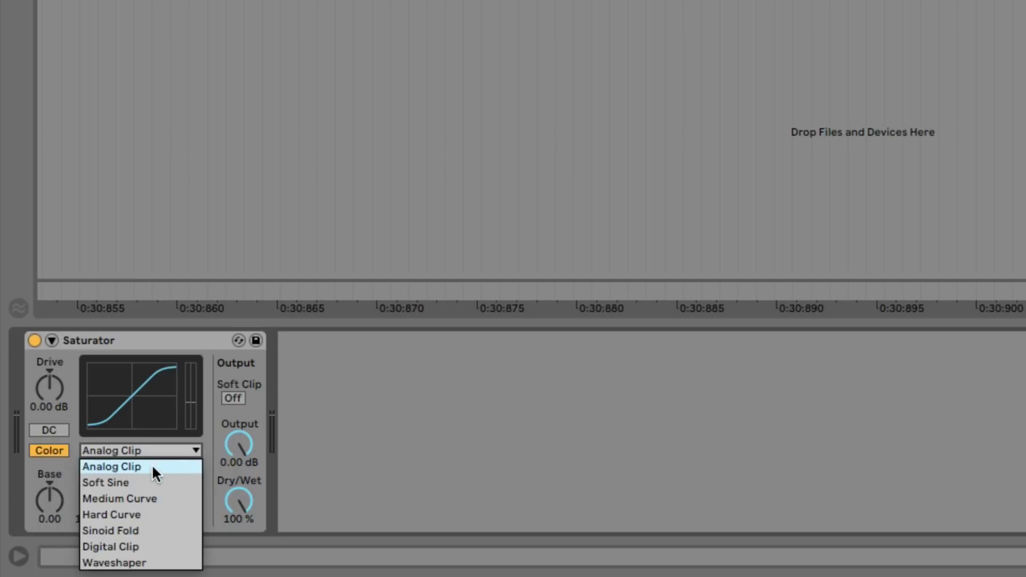
pyautogui.click(158, 483)
pyautogui.click(166, 455)
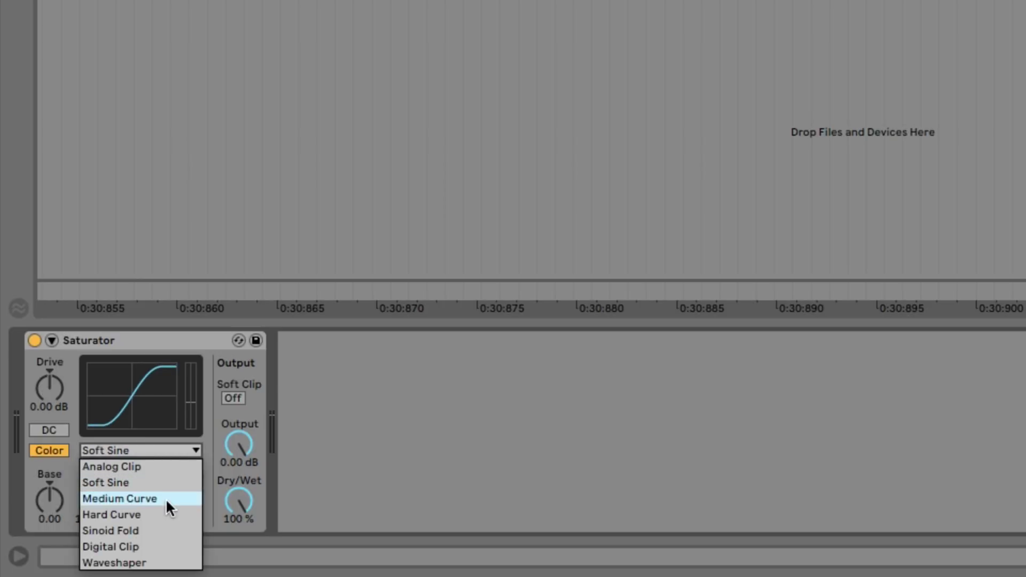
pyautogui.click(166, 499)
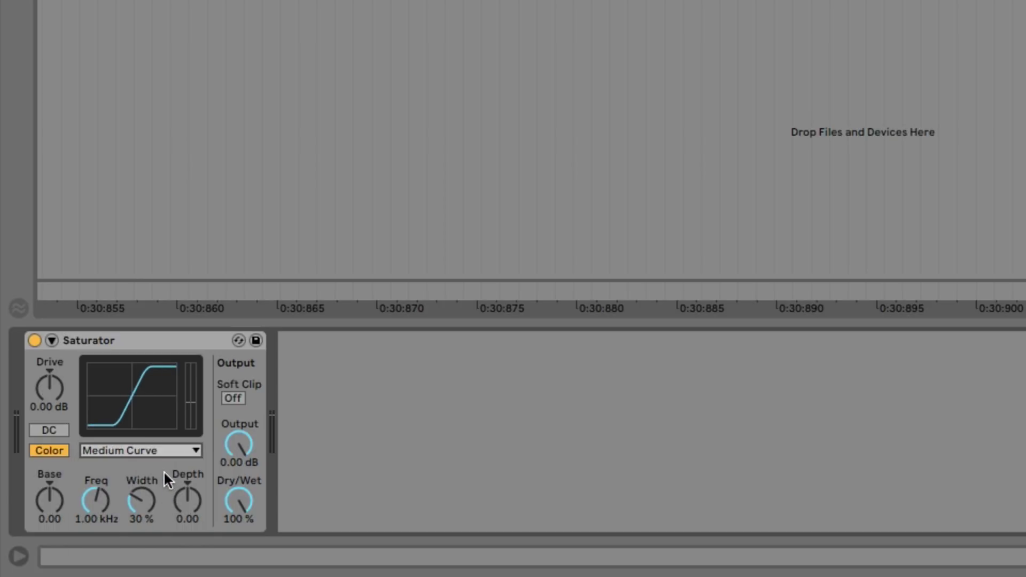
pyautogui.click(178, 345)
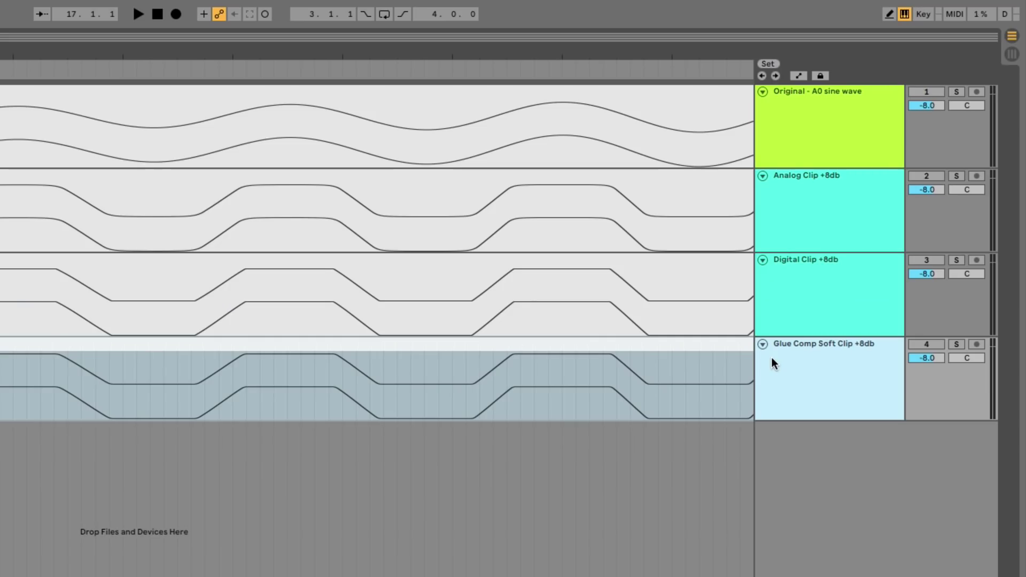
# - Highlight the Glue Comp Soft Clip +8db, Analog Clip +8db and Digital Clip +8db tracks in turn to compare their clipped waveforms
pyautogui.click(793, 346)
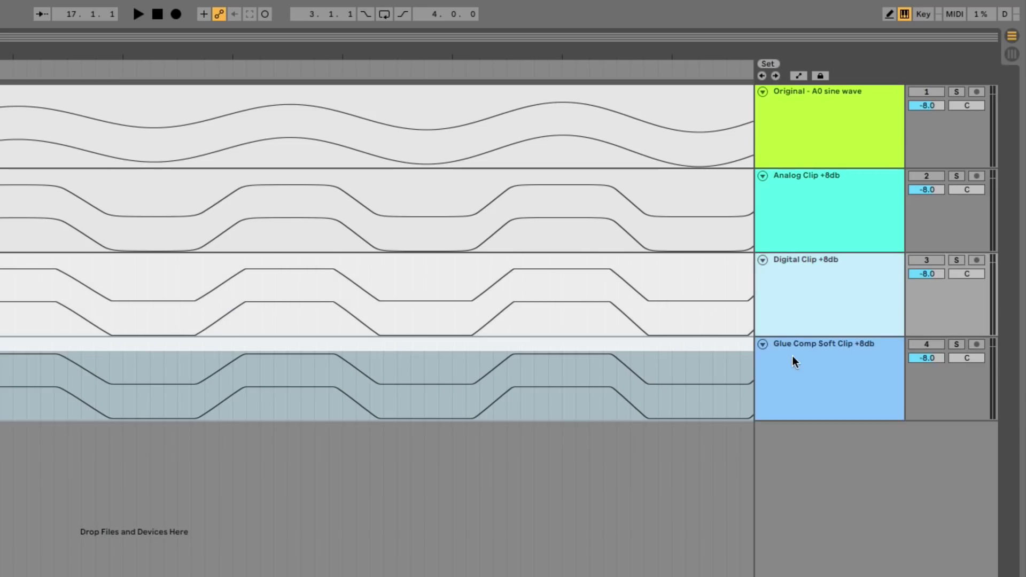
pyautogui.click(94, 388)
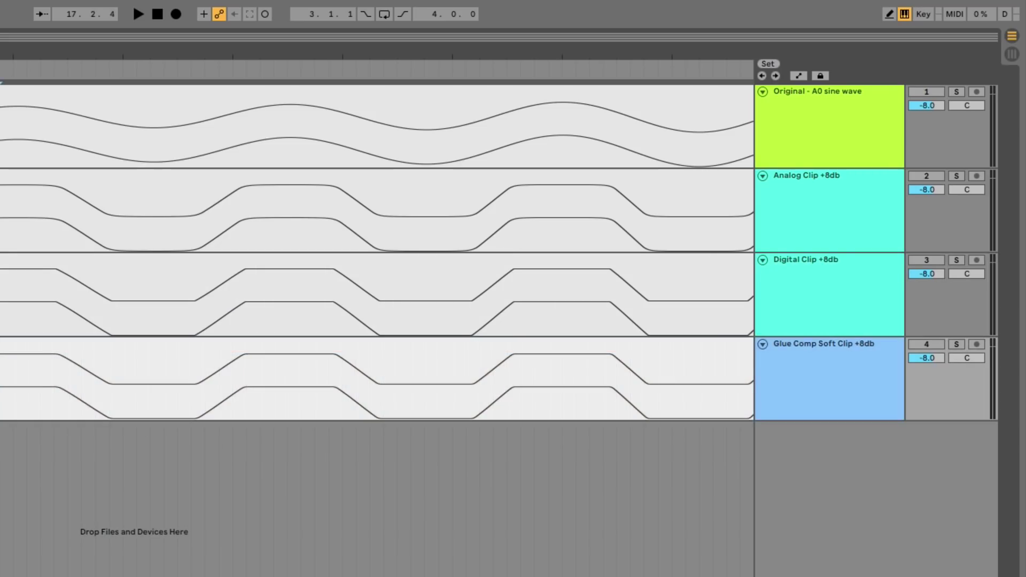
pyautogui.click(823, 369)
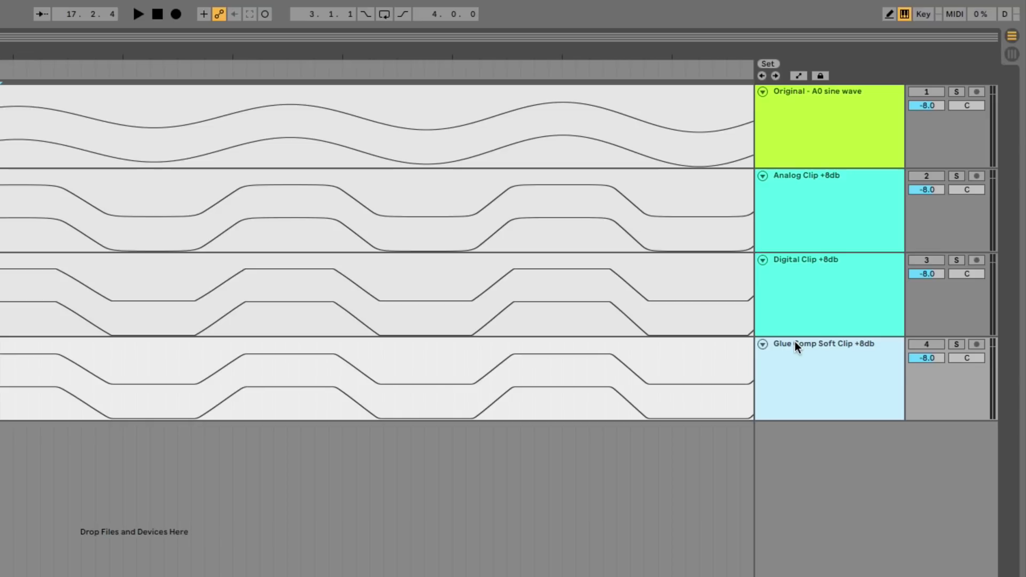
pyautogui.click(810, 239)
pyautogui.click(808, 270)
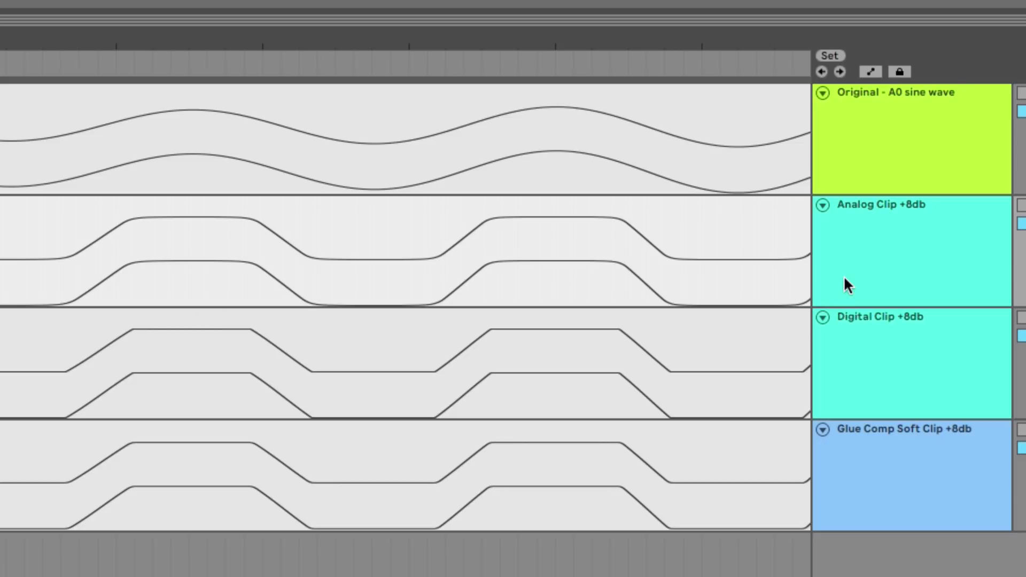
# - Increase the height of the Analog Clip +8db, Digital Clip +8db and Glue Comp Soft Clip +8db tracks together, and clear the track selection
pyautogui.click(857, 266)
pyautogui.keyDown('shift'); pyautogui.click(861, 449); pyautogui.keyUp('shift')
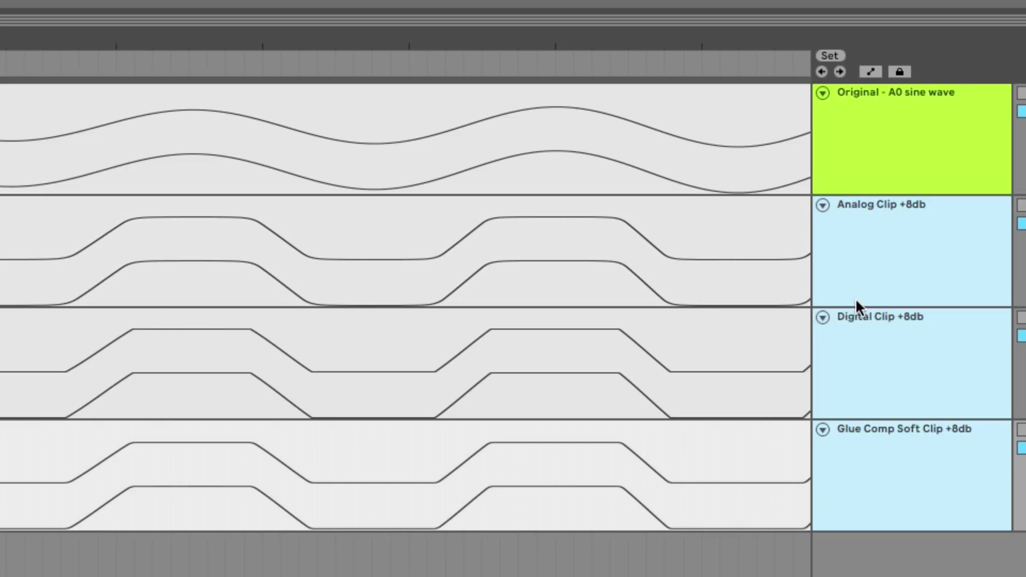
pyautogui.moveTo(864, 306); pyautogui.dragTo(868, 378)
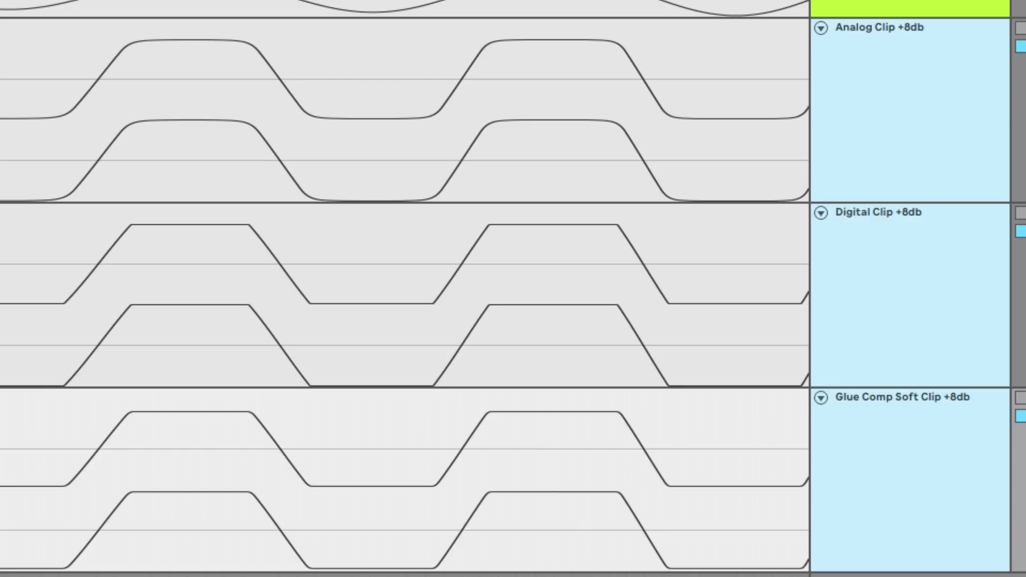
pyautogui.click(3, 155)
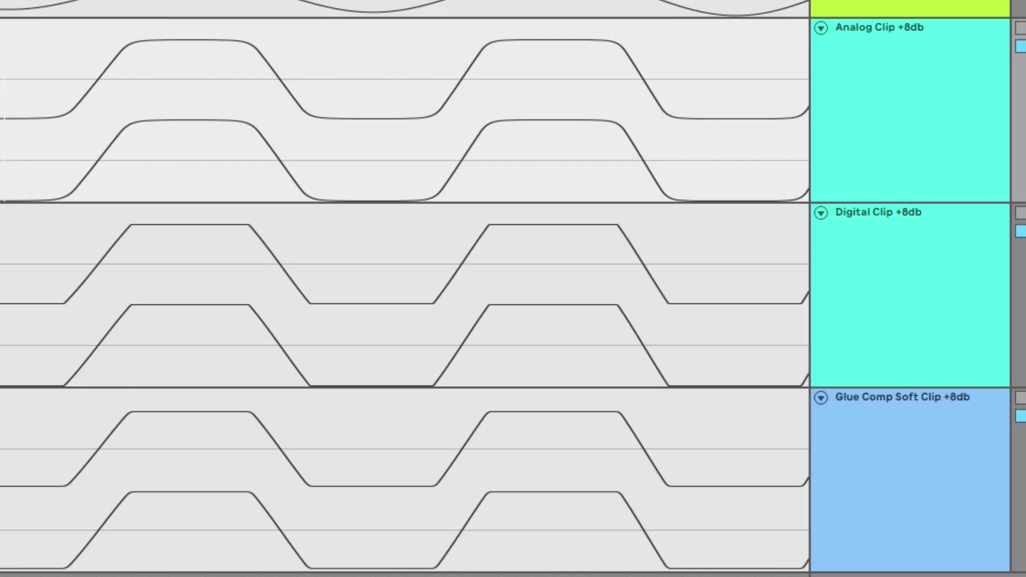
pyautogui.press('Down')
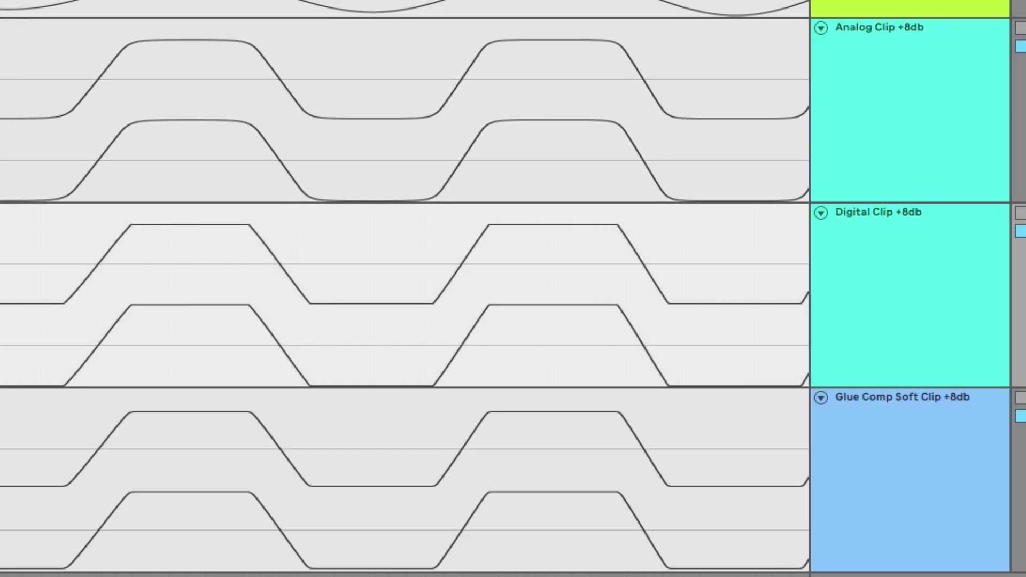
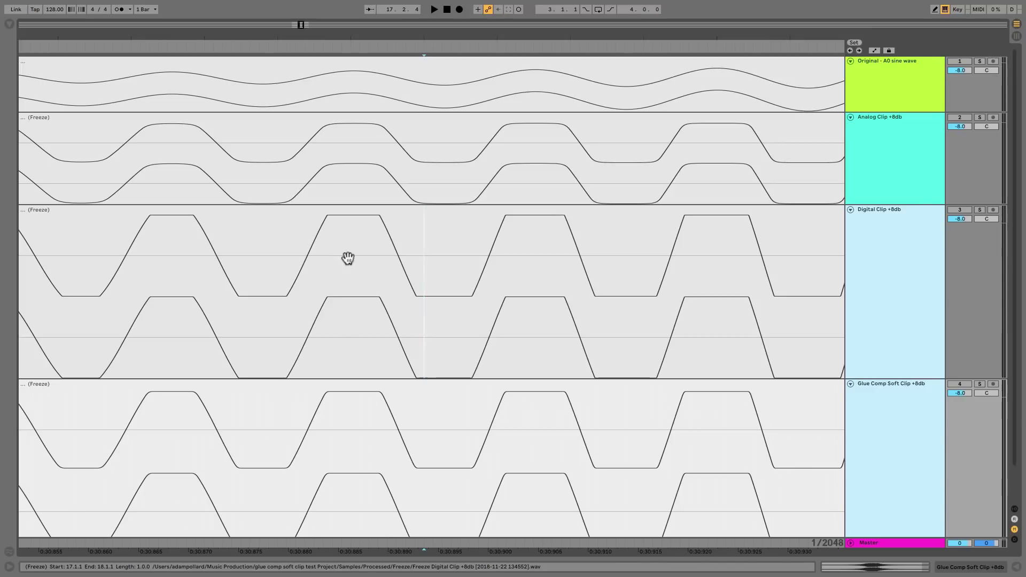
# - Fold the Analog Clip +8db and Original - A0 sine wave tracks
pyautogui.click(850, 117)
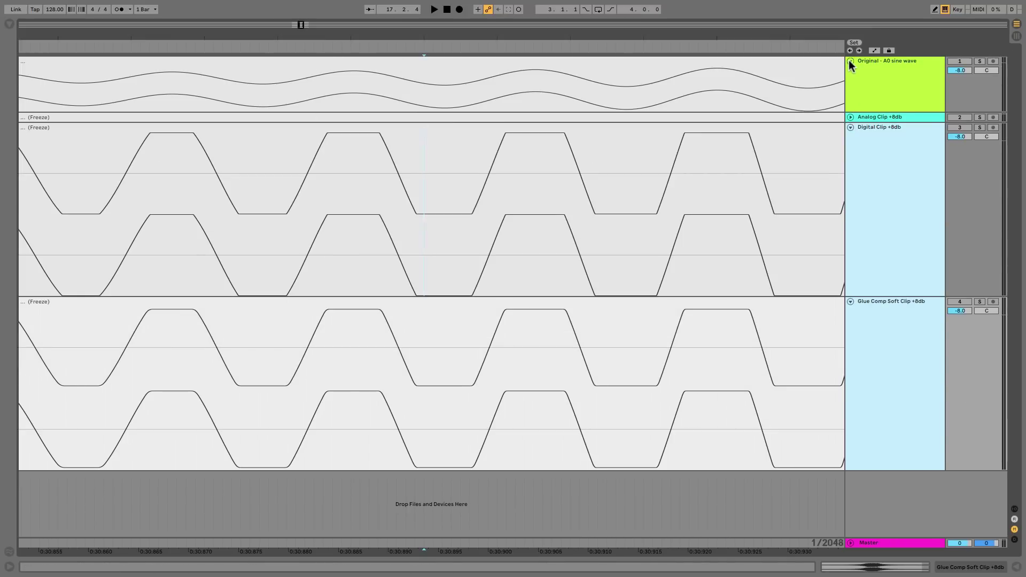
pyautogui.click(850, 61)
pyautogui.moveTo(330, 34); pyautogui.dragTo(330, 60)
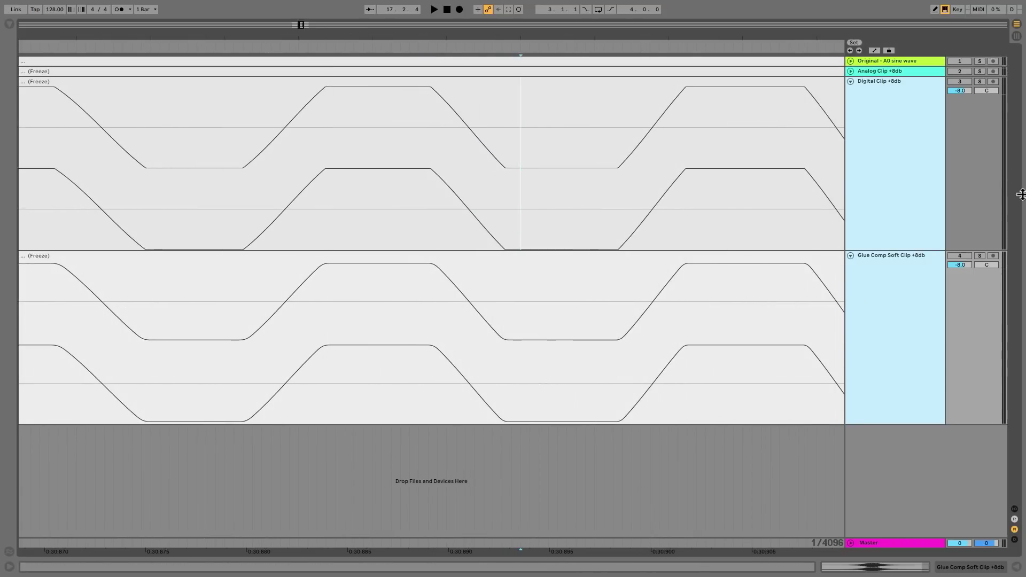
# - Enlarge the Digital Clip +8db and Glue Comp Soft Clip +8db tracks together to compare a single cycle's clipped corners
pyautogui.click(882, 214)
pyautogui.click(878, 276)
pyautogui.moveTo(882, 249); pyautogui.dragTo(884, 314)
pyautogui.moveTo(317, 31); pyautogui.dragTo(319, 39)
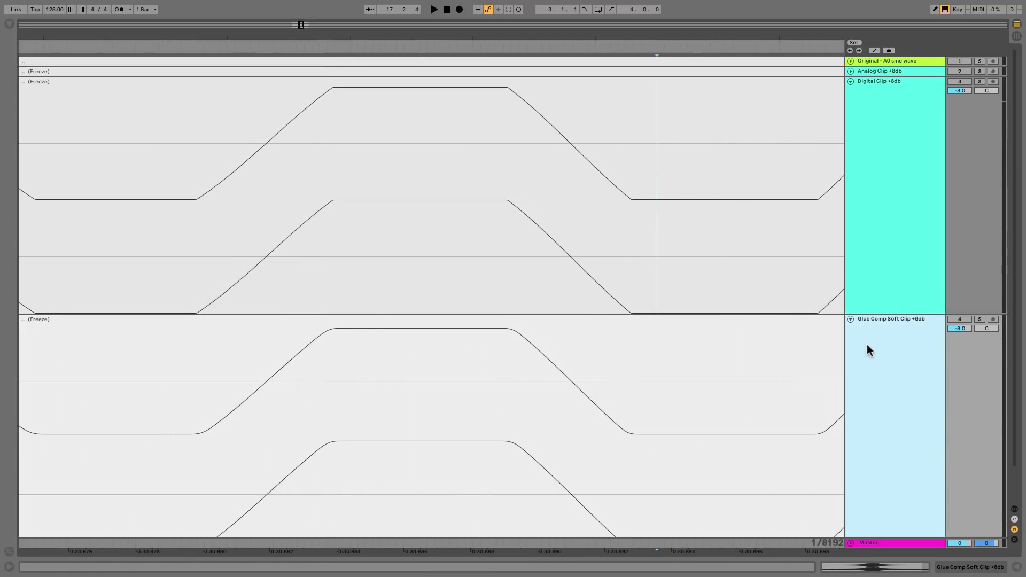
# - Select the Digital Clip +8db track and reduce its height
pyautogui.click(855, 182)
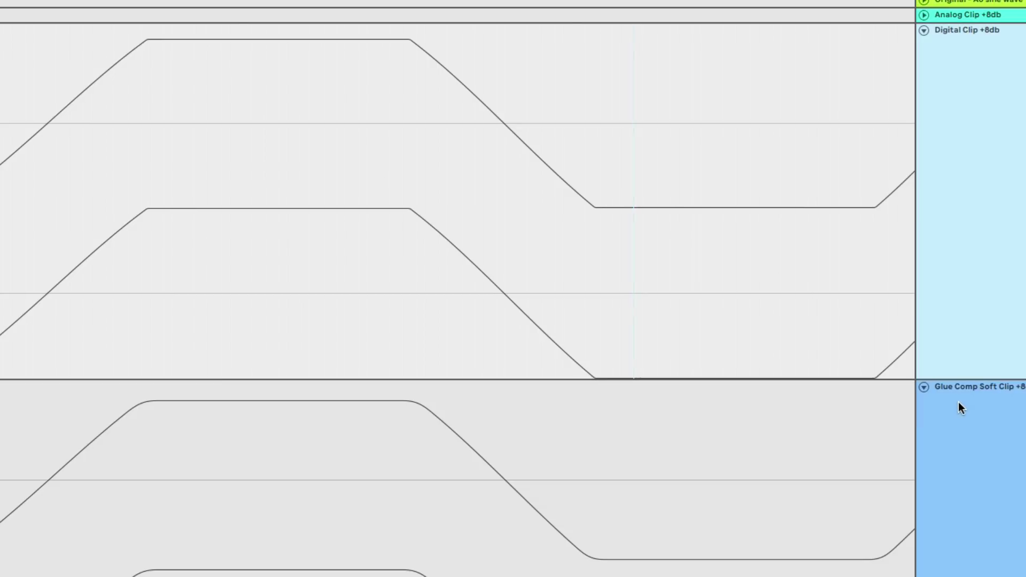
pyautogui.moveTo(962, 379); pyautogui.dragTo(964, 138)
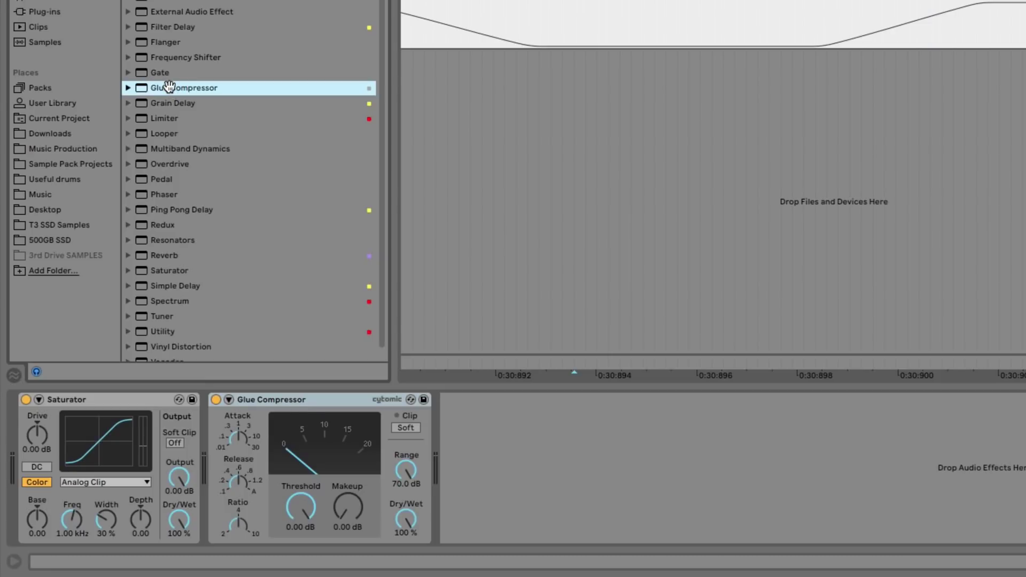
# - Hide the browser to view the Saturator and Glue Compressor side by side, showing and hiding the Info View
pyautogui.hotkey('ctrl', 'alt', 'b')
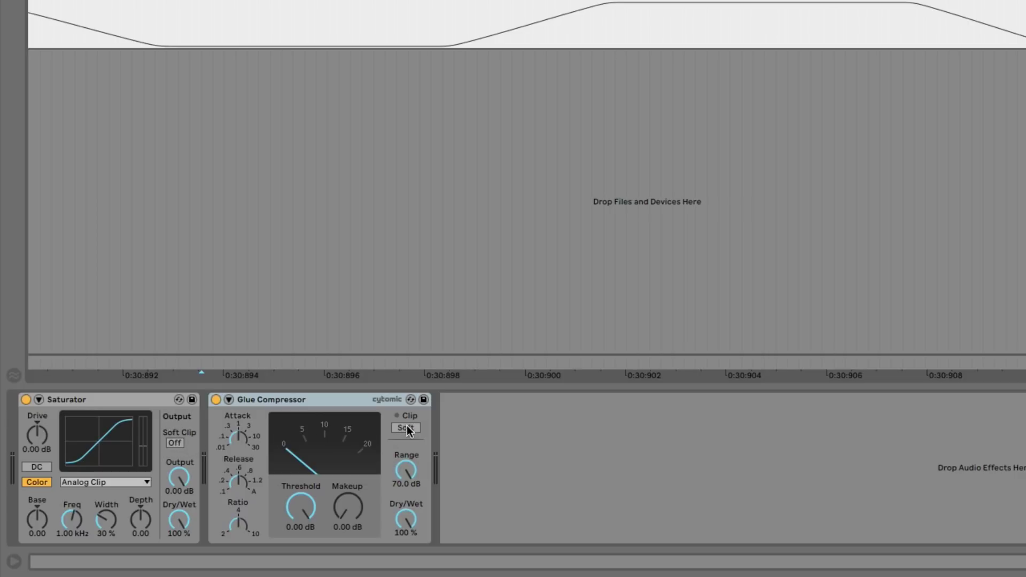
pyautogui.click(14, 562)
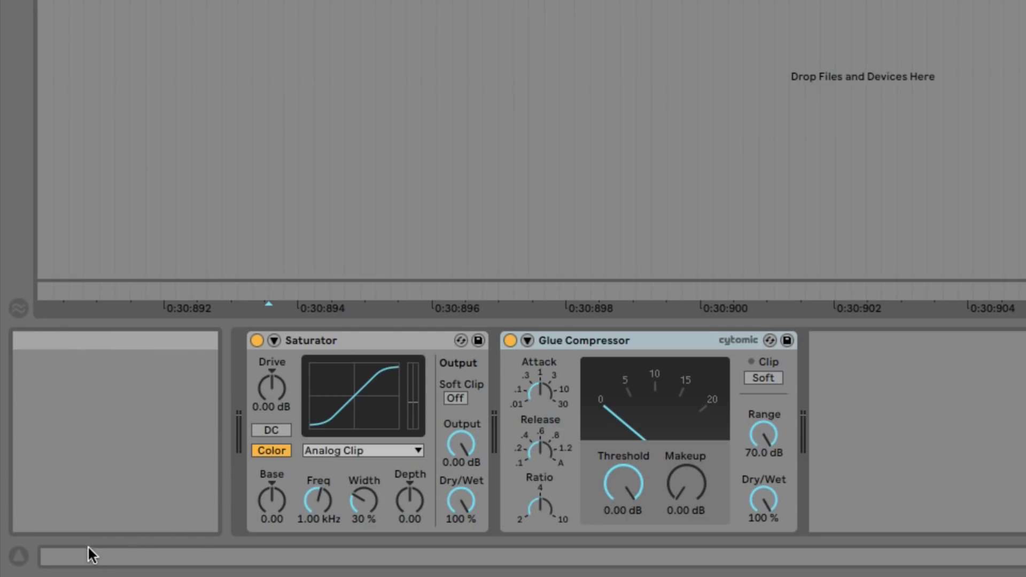
pyautogui.click(21, 559)
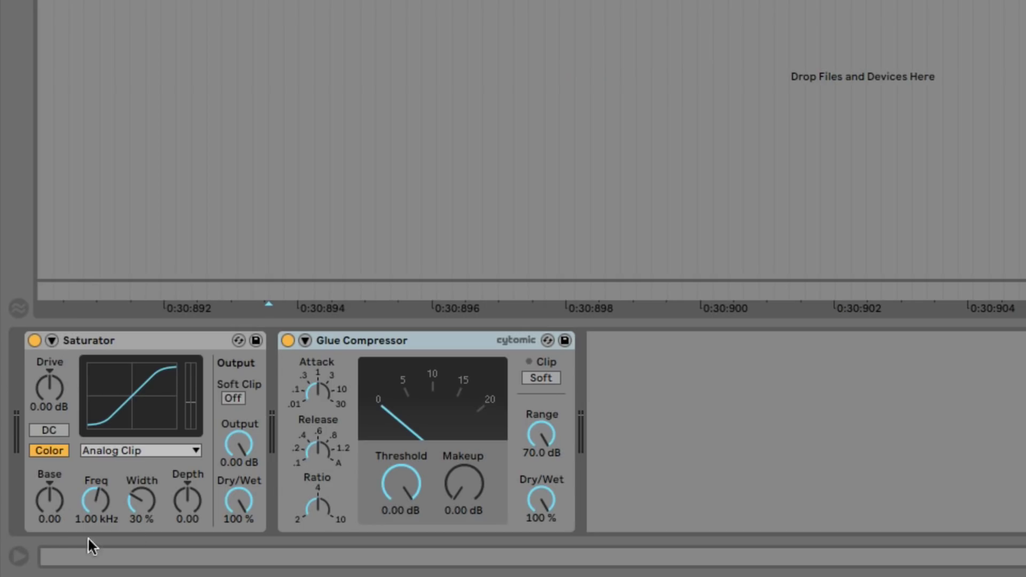
# - Cycle the Saturator's curve through Soft Sine and Digital Clip and return it to Analog Clip
pyautogui.moveTo(529, 487)
pyautogui.mouseDown()
pyautogui.moveTo(529, 540)
pyautogui.moveTo(529, 488)
pyautogui.mouseUp()
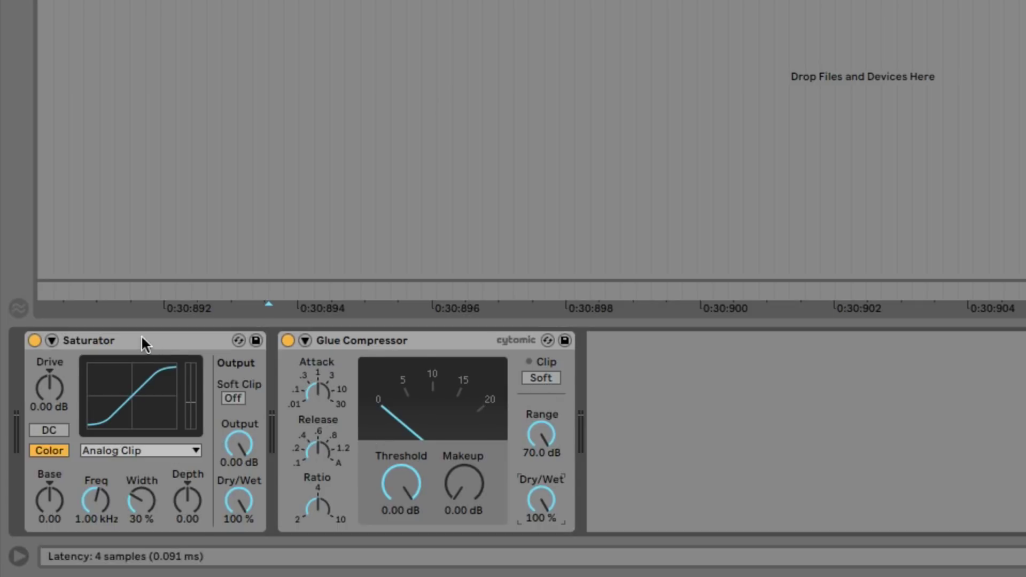
pyautogui.click(163, 450)
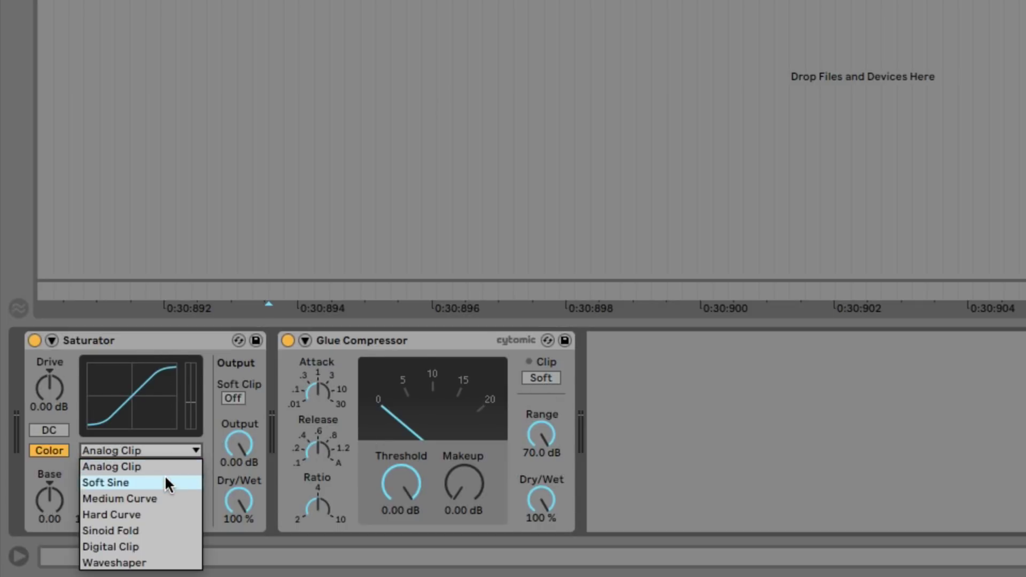
pyautogui.click(164, 483)
pyautogui.click(153, 450)
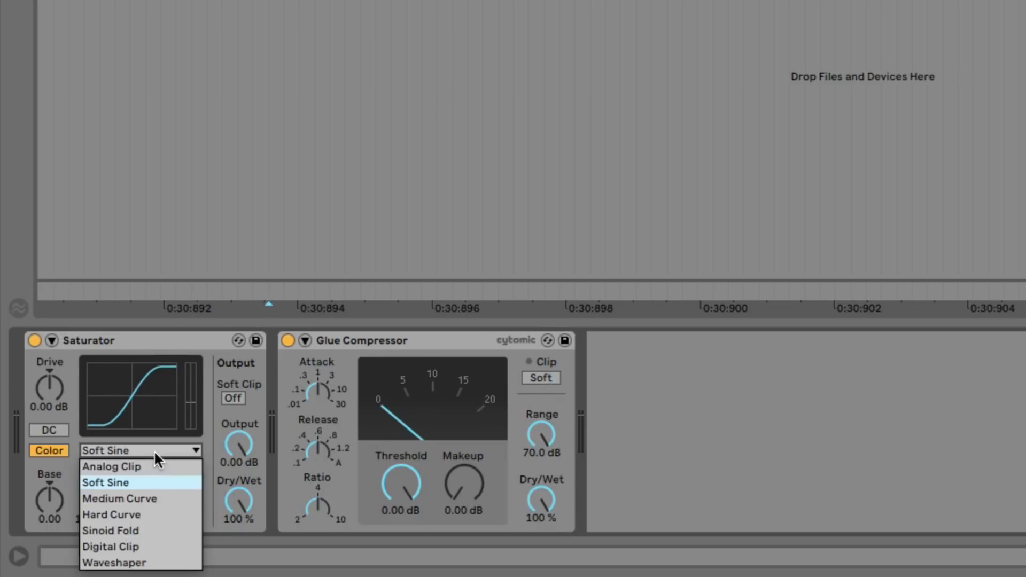
pyautogui.click(162, 545)
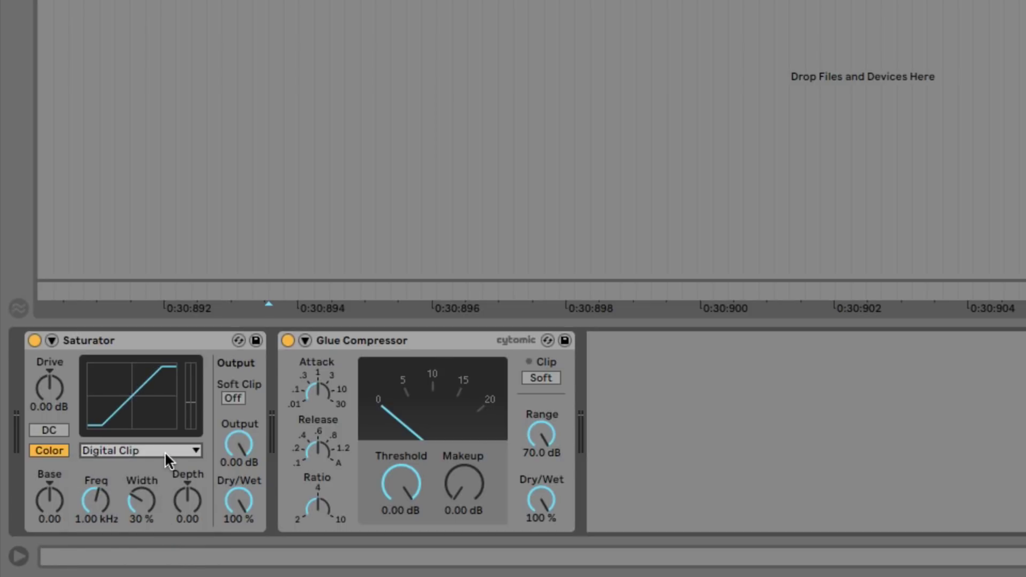
pyautogui.click(164, 451)
pyautogui.click(168, 465)
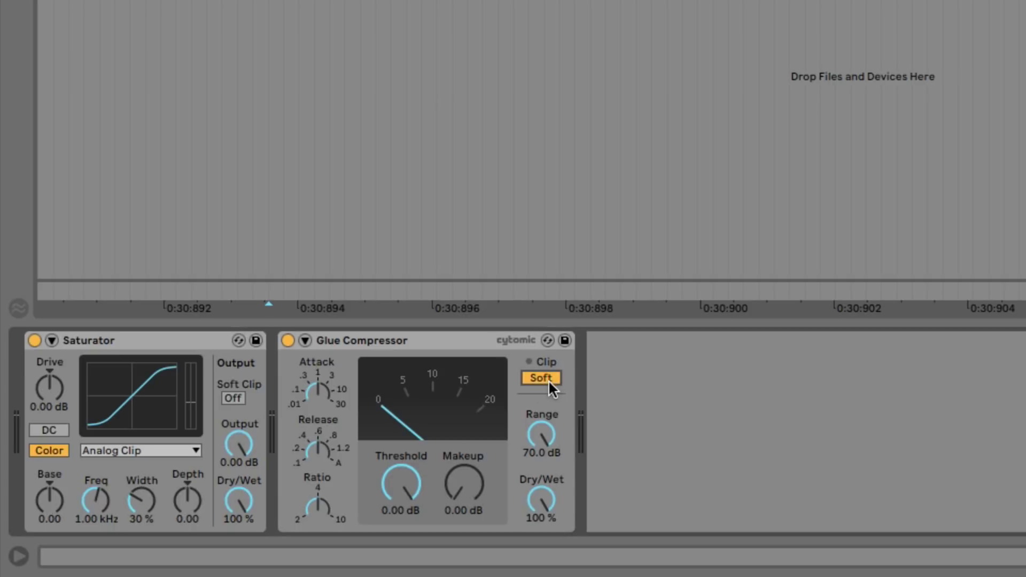
# - With Soft clip enabled, set the Glue Compressor's Dry/Wet to 0%, and switch the Saturator's curve through Soft Sine and Analog Clip to Digital Clip
pyautogui.moveTo(537, 492); pyautogui.dragTo(537, 540)
pyautogui.click(128, 449)
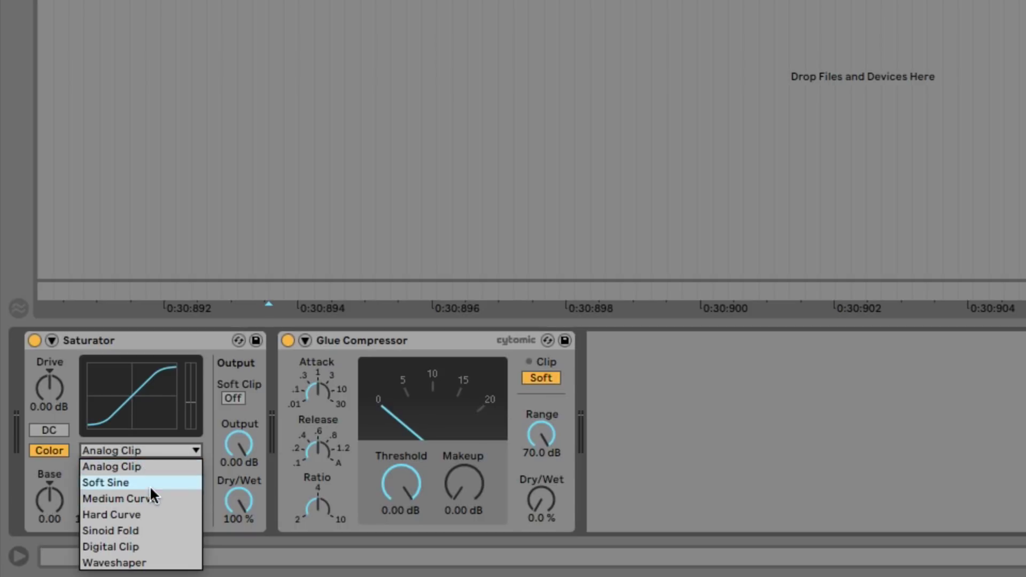
pyautogui.click(155, 480)
pyautogui.click(158, 448)
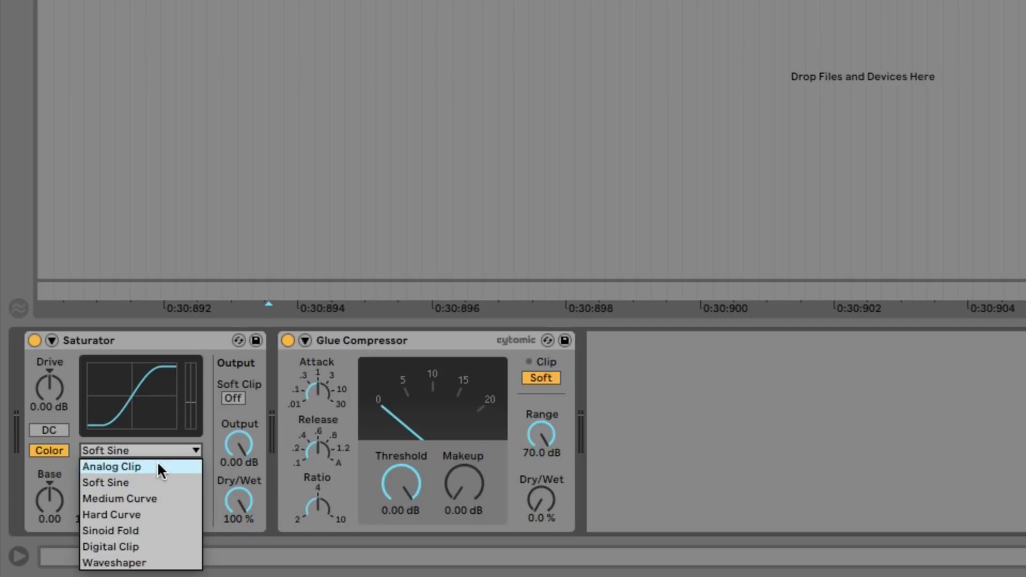
pyautogui.click(157, 464)
pyautogui.click(157, 451)
pyautogui.click(154, 547)
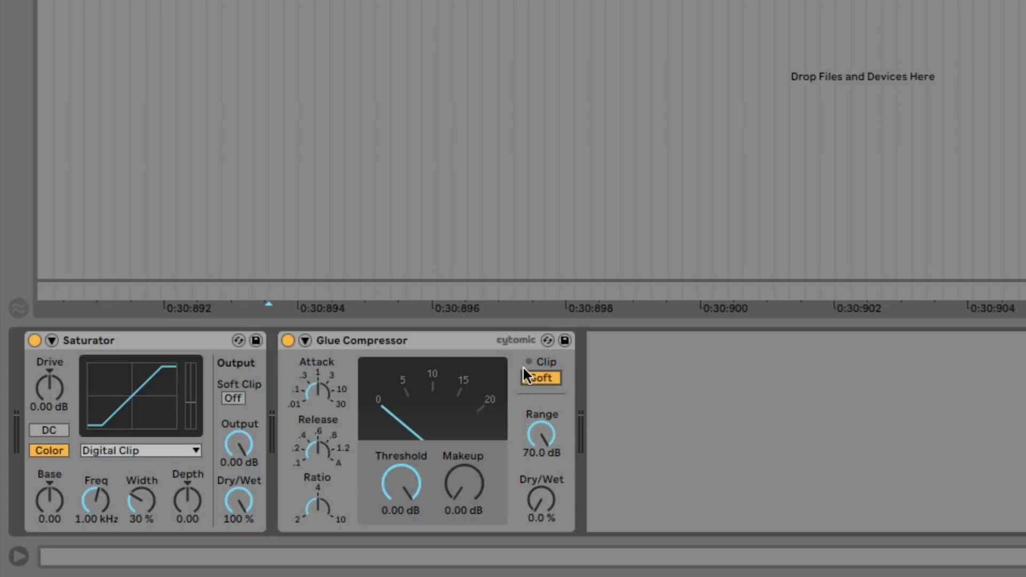
# - Raise the Saturator's Drive to 10.3 dB, and switch to Session View with the browser shown
pyautogui.moveTo(58, 386); pyautogui.dragTo(58, 353)
pyautogui.click(18, 556)
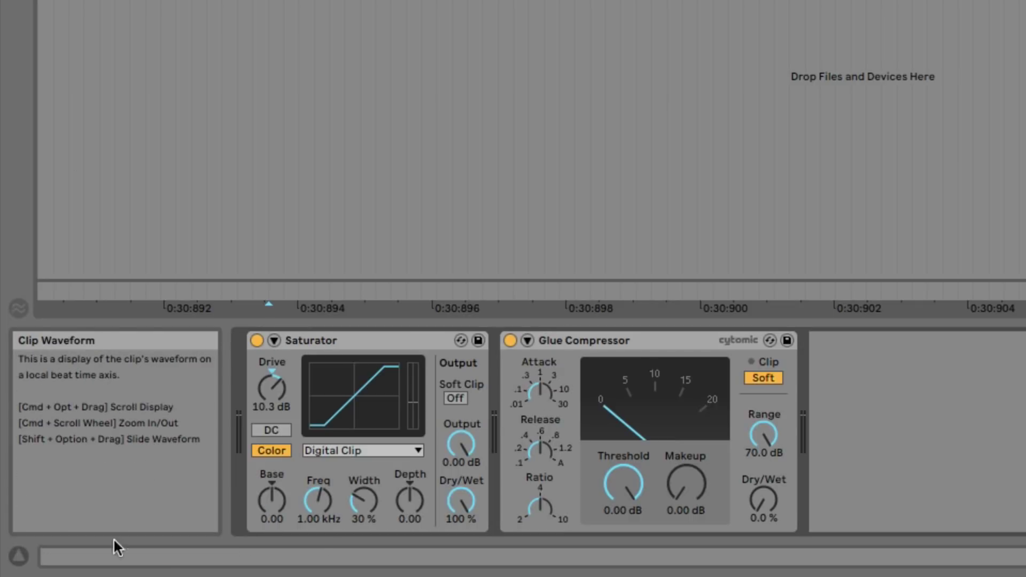
pyautogui.click(20, 553)
pyautogui.press('Tab')
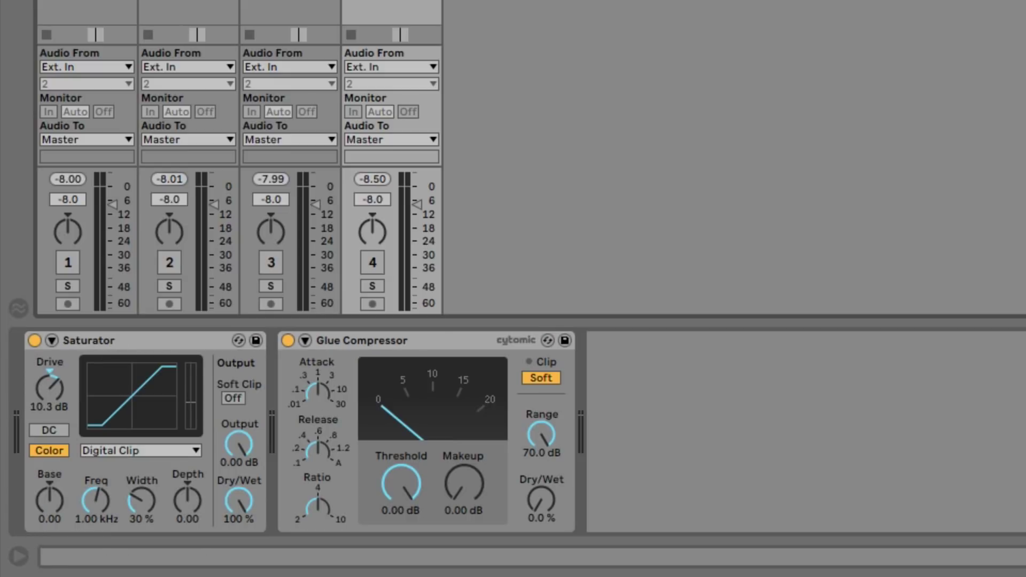
pyautogui.hotkey('ctrl', 'alt', 'b')
# - Set the Saturator's Drive to 6 dB and insert a Utility with 6 dB of Gain before the Glue Compressor
pyautogui.click(54, 391)
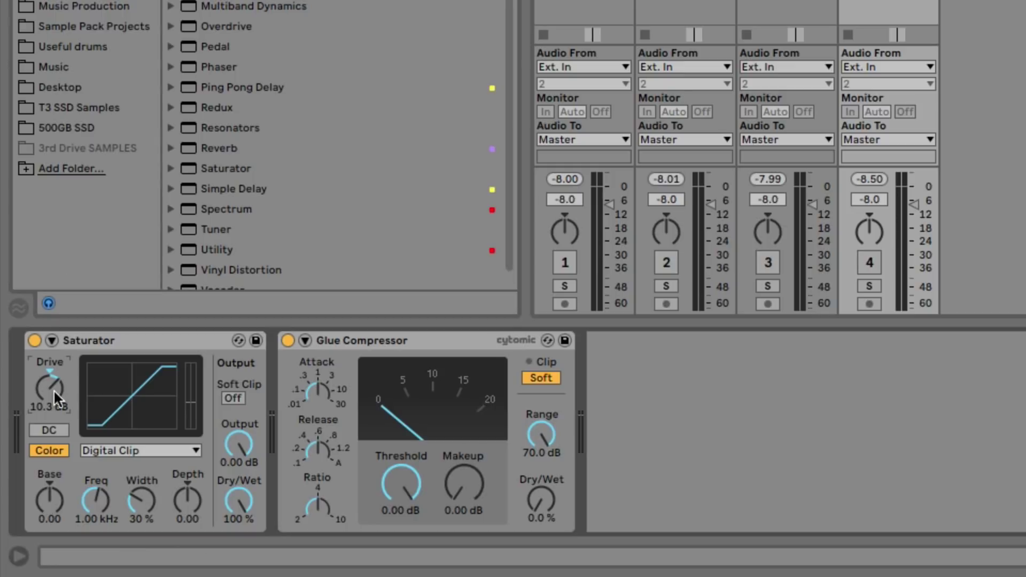
pyautogui.write('6')
pyautogui.press('Return')
pyautogui.moveTo(235, 250); pyautogui.dragTo(261, 375)
pyautogui.click(382, 408)
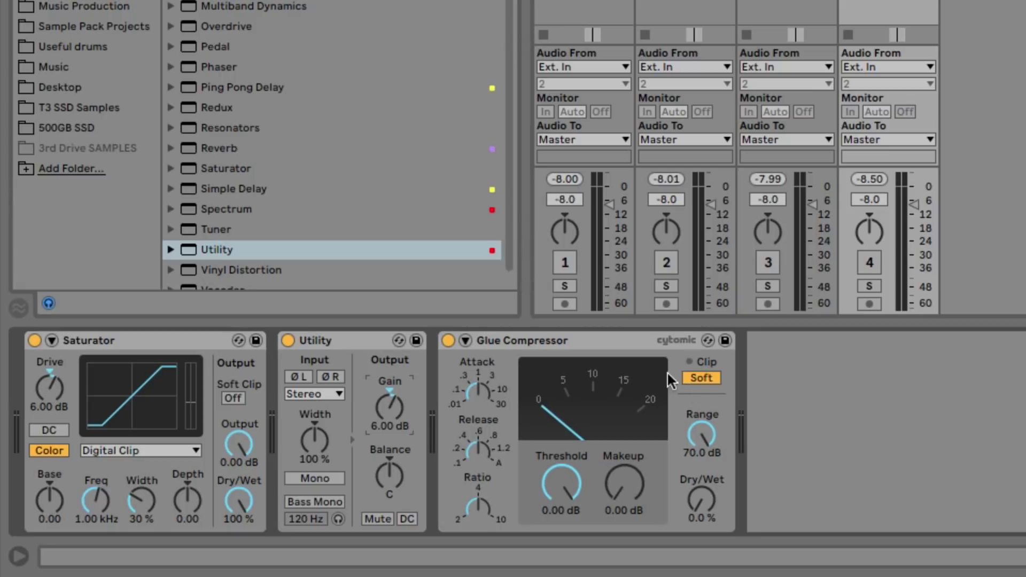
# - Turn on the Saturator's Soft Clip, keeping the Digital Clip curve, and remove the Utility from the device chain
pyautogui.click(172, 449)
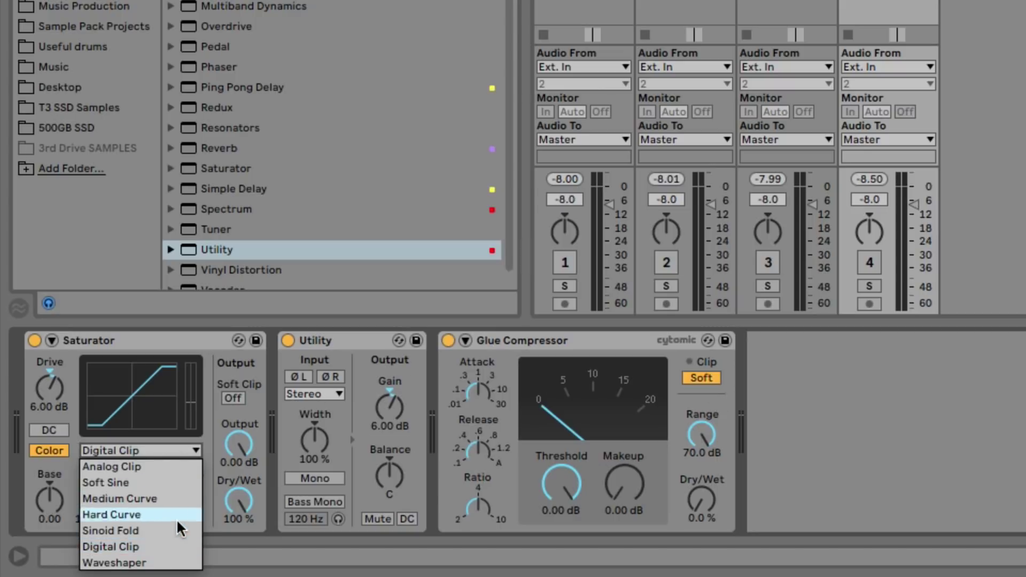
pyautogui.click(213, 419)
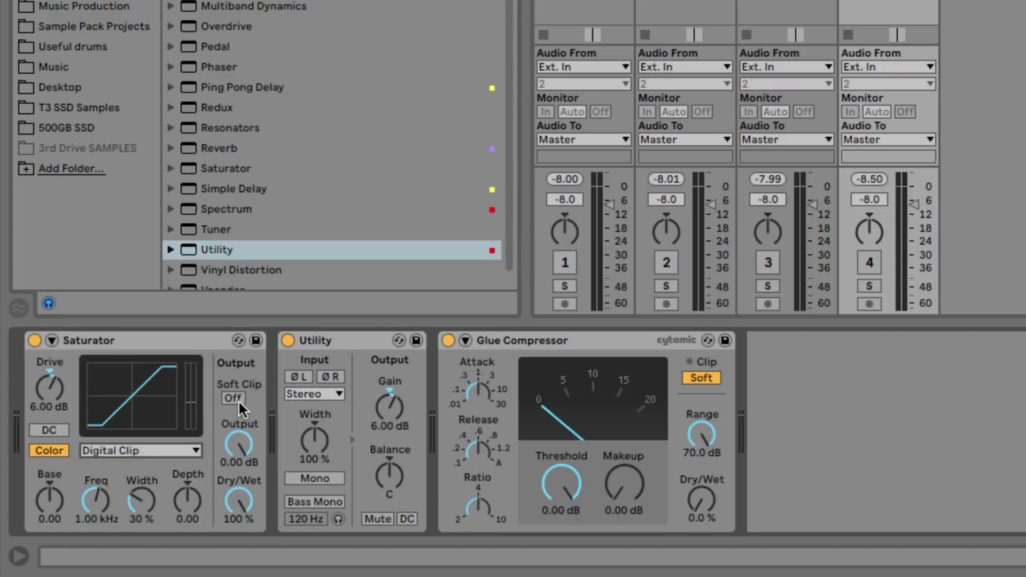
pyautogui.click(235, 399)
pyautogui.click(703, 379)
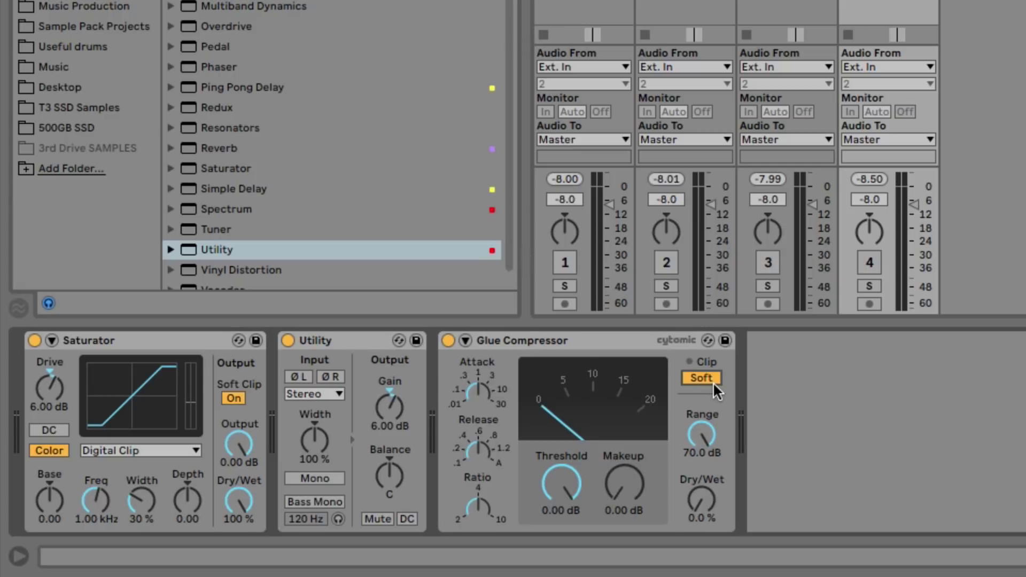
pyautogui.click(362, 336)
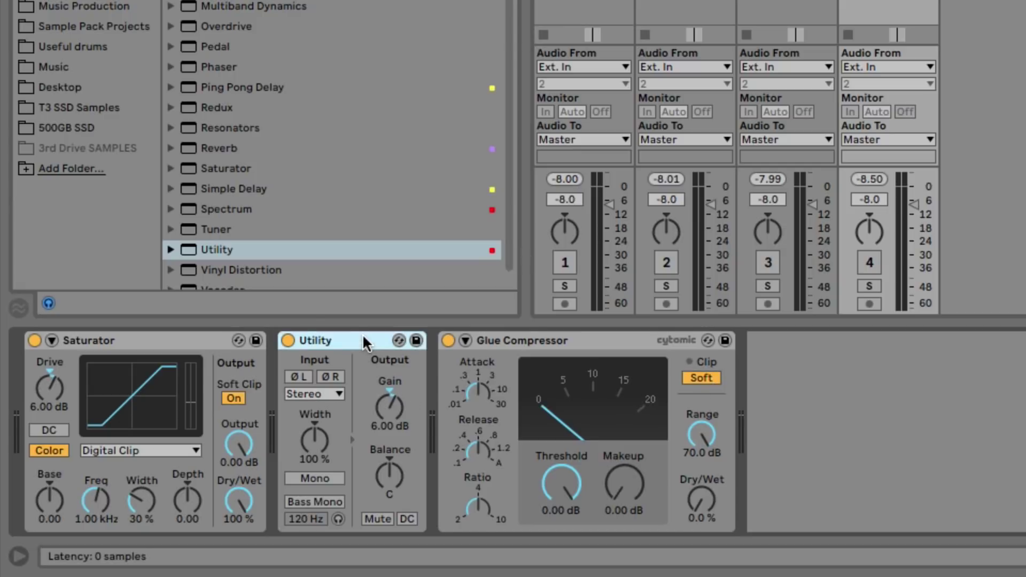
pyautogui.press('Delete')
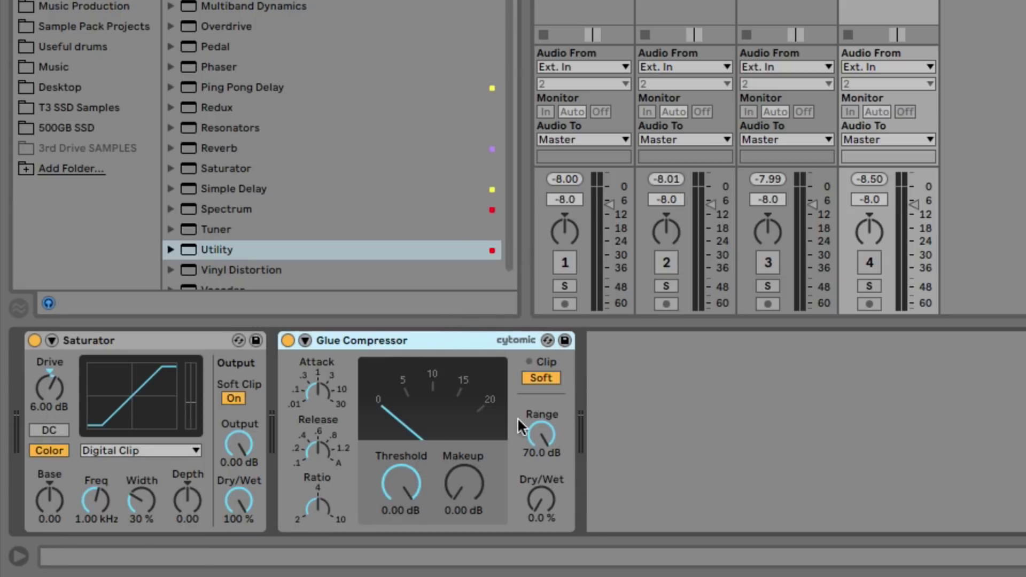
# - Toggle the Glue Compressor's Soft clip, and set its Dry/Wet to 100% and Threshold to -21.9 dB
pyautogui.click(533, 378)
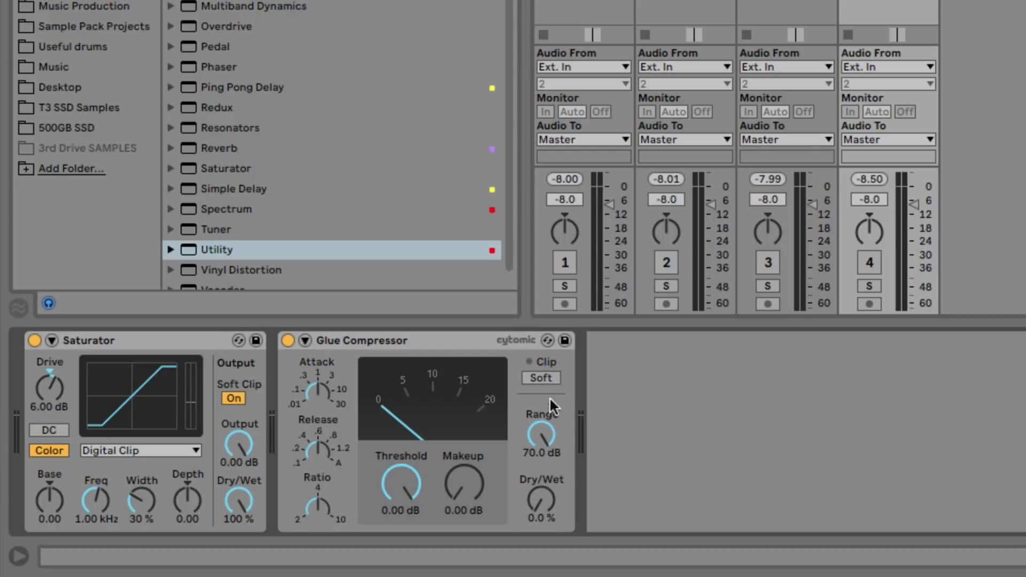
pyautogui.moveTo(542, 500); pyautogui.dragTo(542, 446)
pyautogui.moveTo(405, 479); pyautogui.dragTo(405, 529)
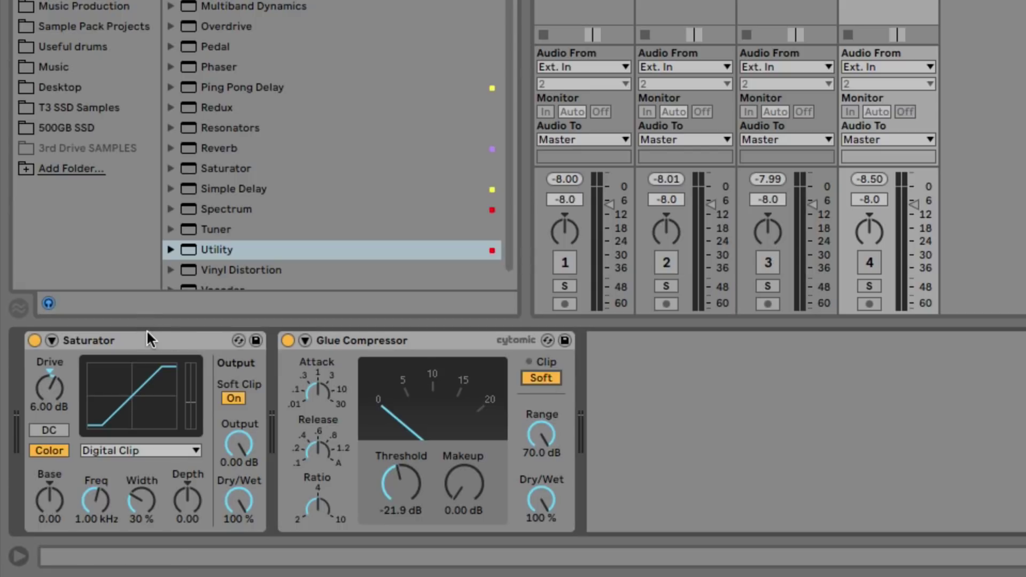
# - Move the Saturator after the Glue Compressor, replace it with a fresh Saturator and turn off the compressor's Soft clip
pyautogui.moveTo(149, 338); pyautogui.dragTo(639, 407)
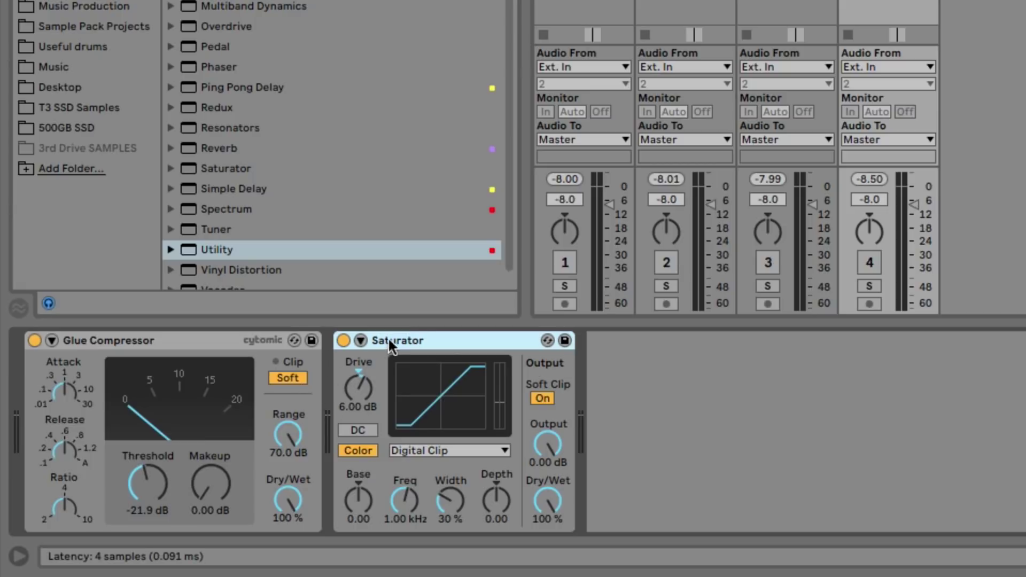
pyautogui.press('Delete')
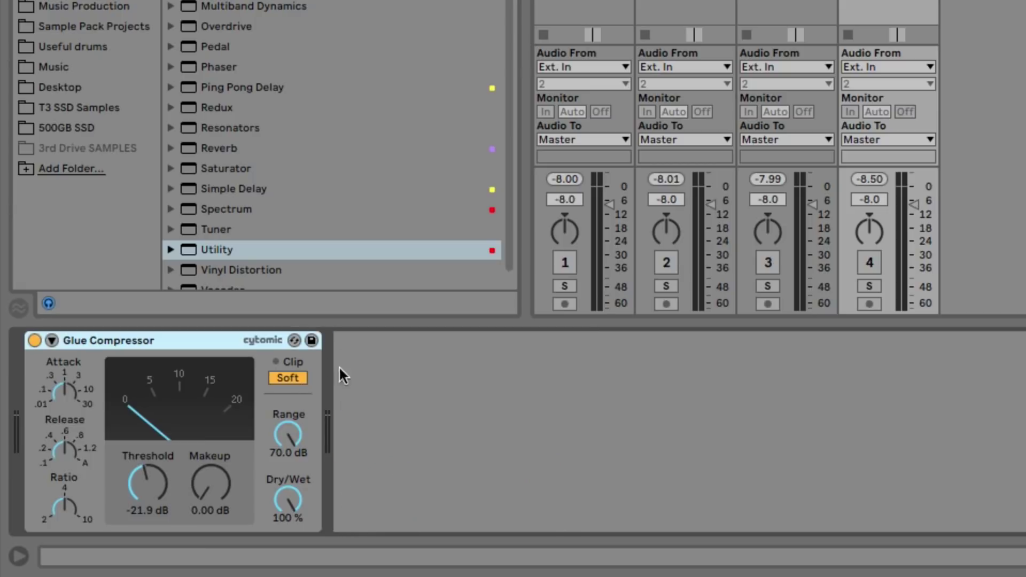
pyautogui.click(297, 377)
pyautogui.moveTo(259, 176); pyautogui.dragTo(403, 386)
# - Reselect Analog Clip on the new Saturator and change its curve to Medium Curve
pyautogui.click(473, 450)
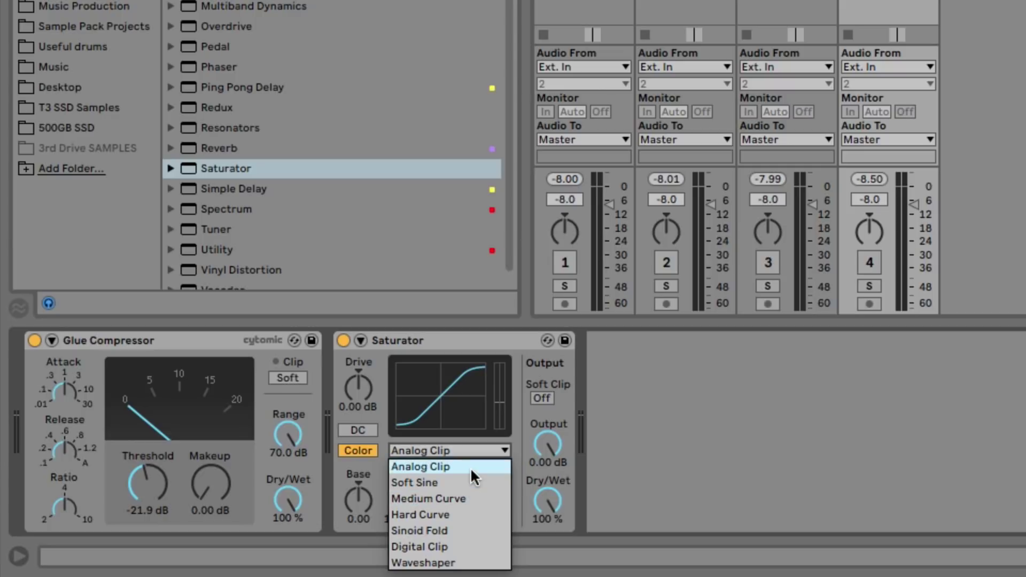
pyautogui.click(470, 467)
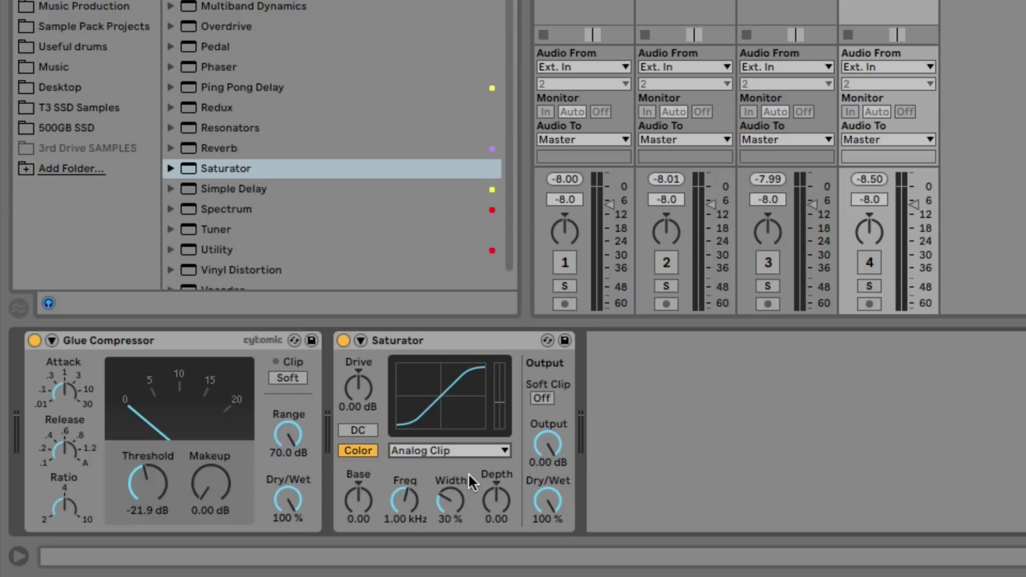
pyautogui.click(475, 448)
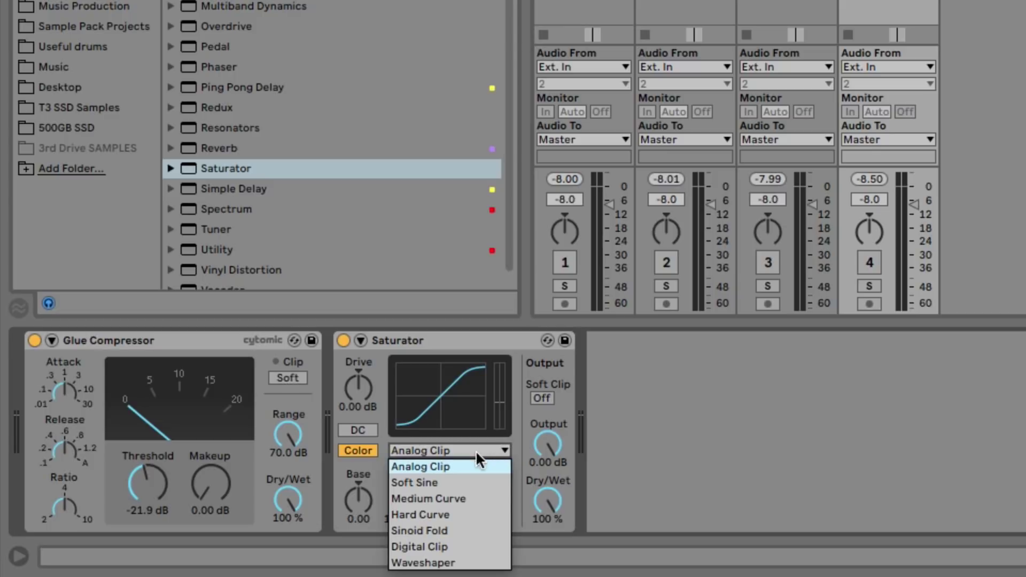
pyautogui.click(476, 499)
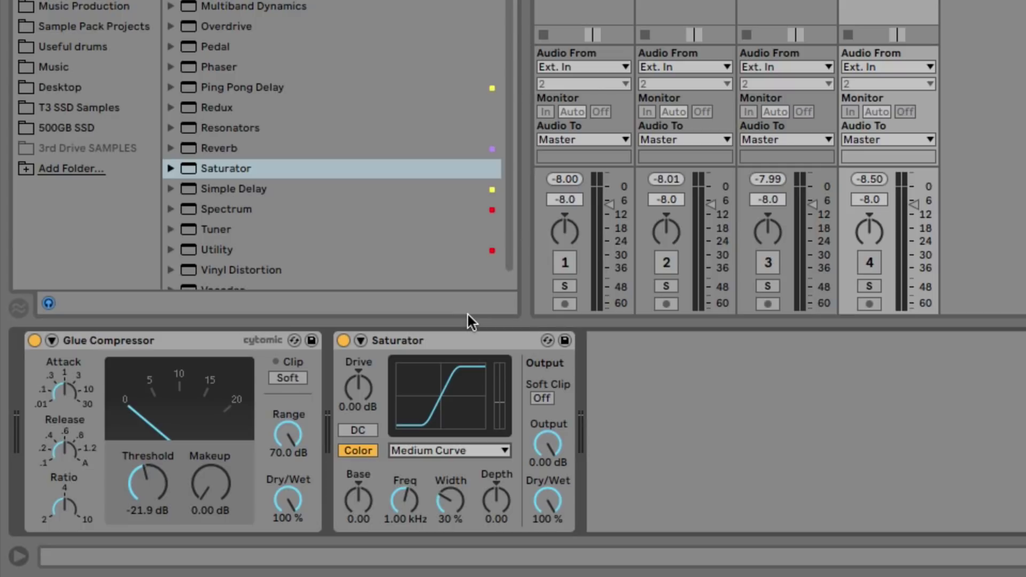
# - Delete the Saturator that follows the Glue Compressor
pyautogui.click(306, 379)
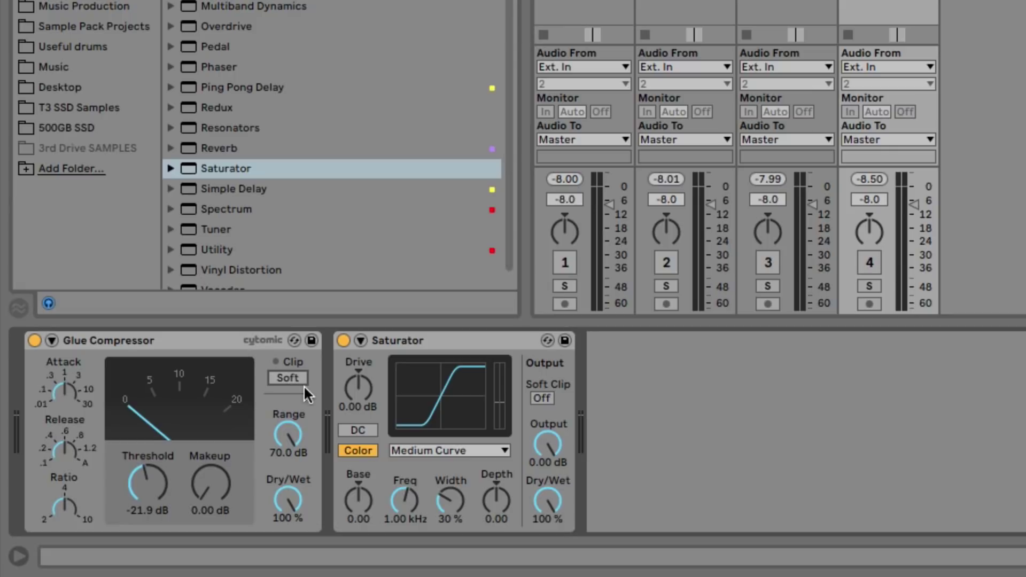
pyautogui.click(448, 335)
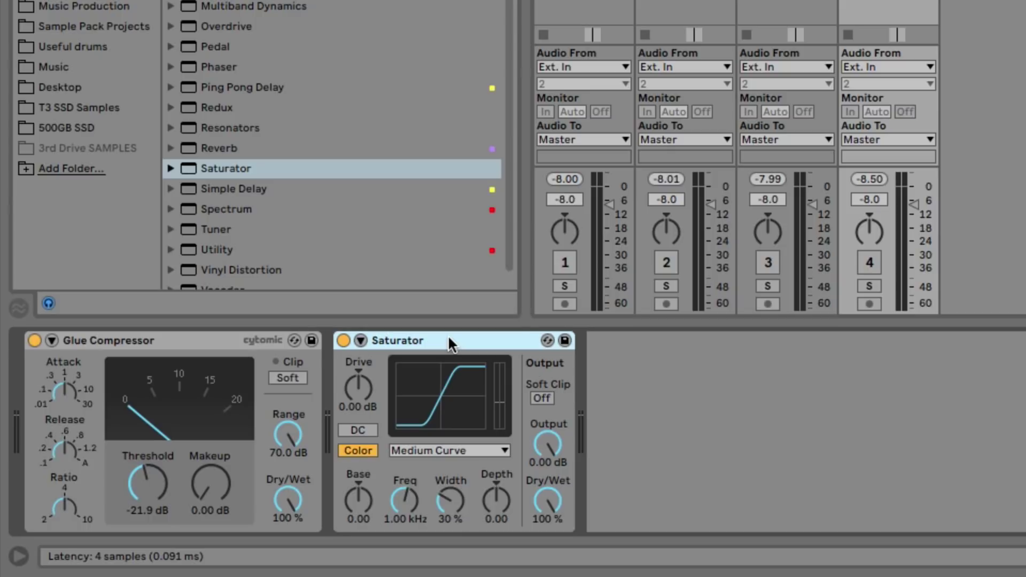
pyautogui.press('Delete')
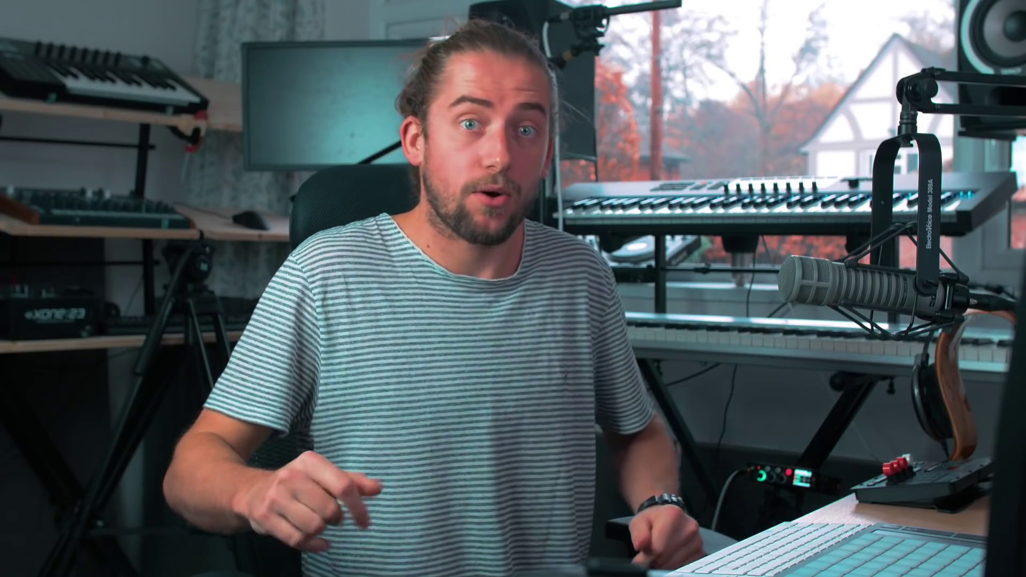